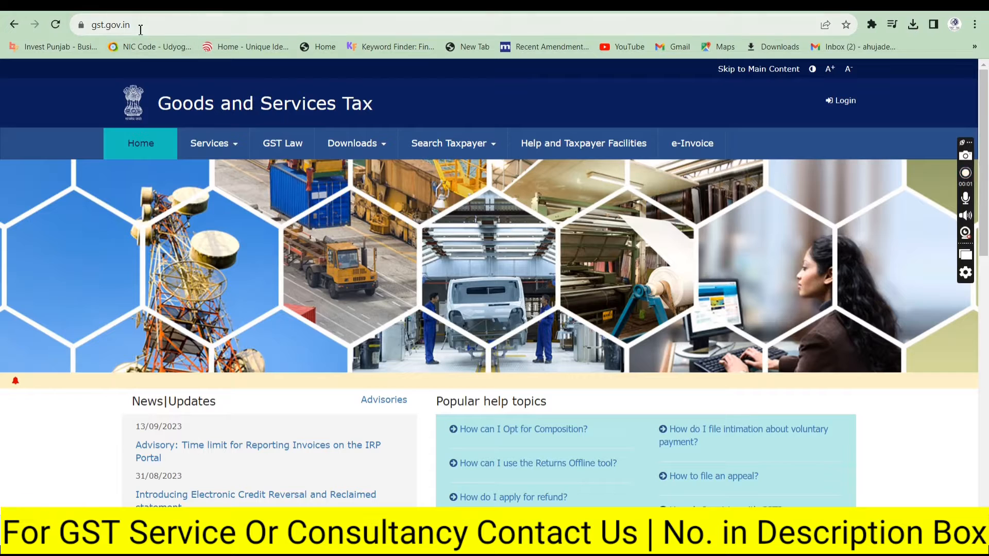
Step: Go to Services > Registration > Application for Filing Clarifications in the GST Portal
left_click(223, 149)
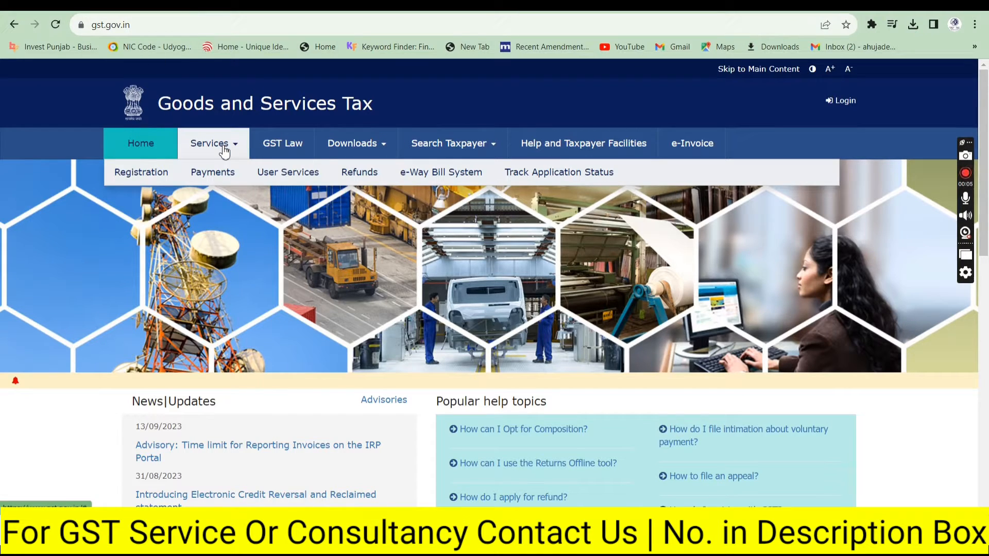
mouse_move(191, 175)
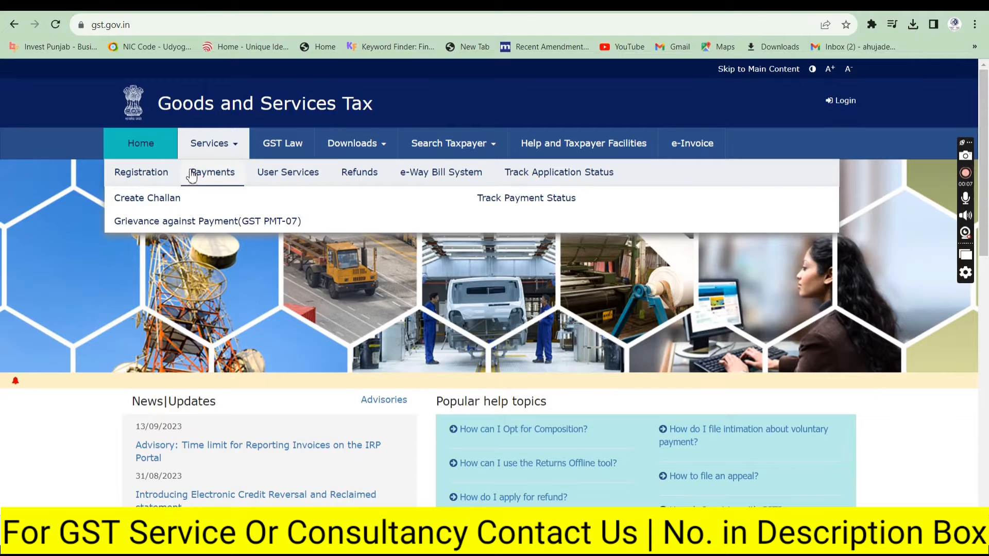
mouse_move(144, 174)
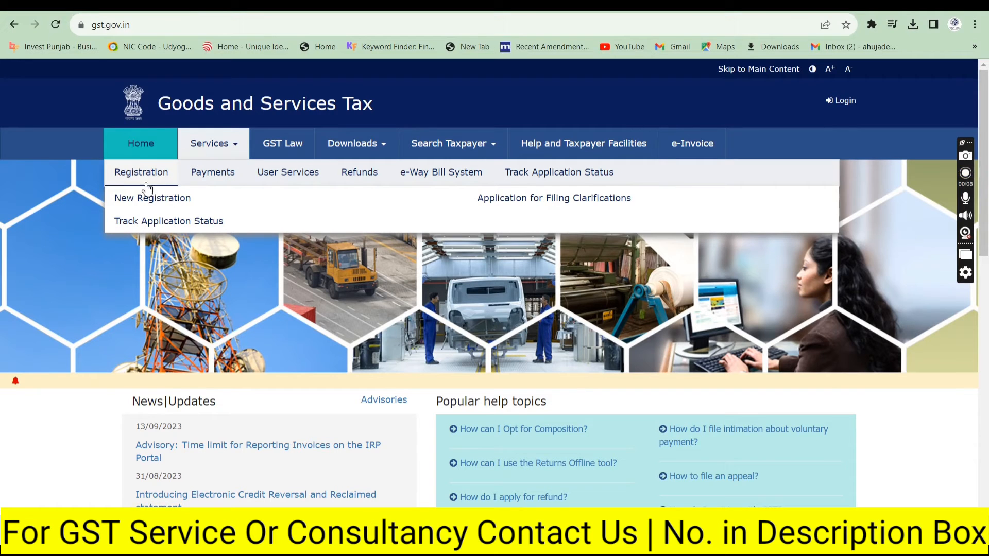
left_click(514, 200)
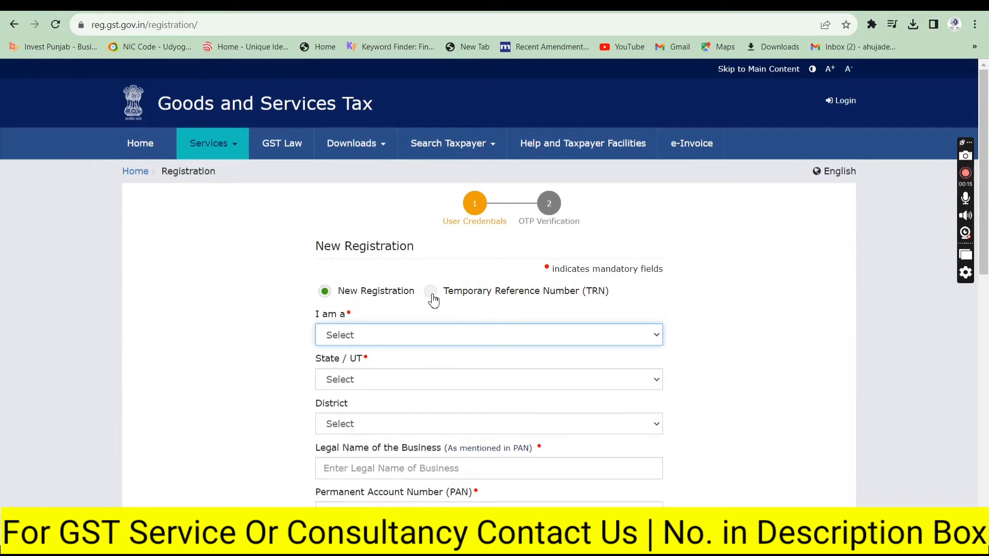
Step: Log in with the temporary reference number option, pasting the TRN and entering the CAPTCHA
left_click(432, 298)
left_click(410, 333)
key("ctrl+v")
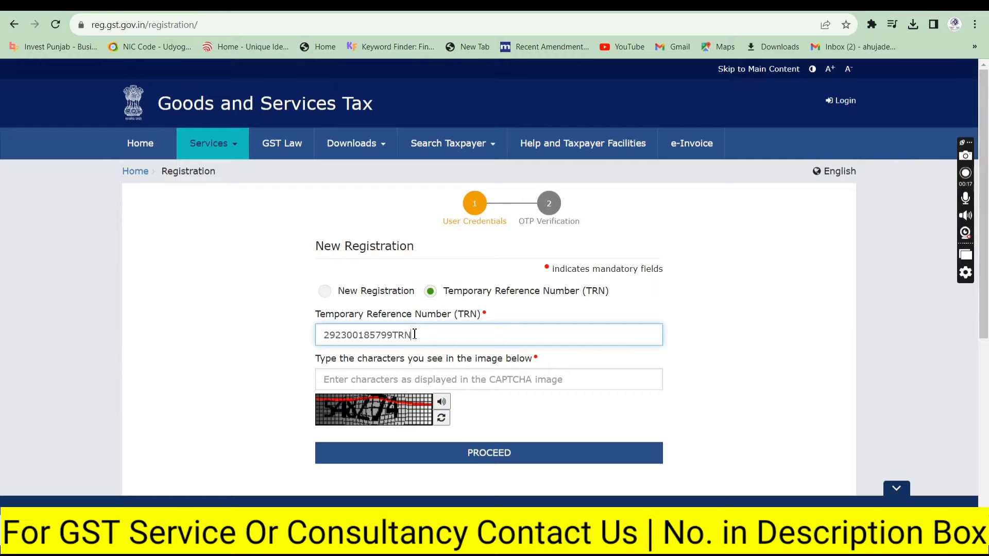
left_click(396, 376)
type("5482")
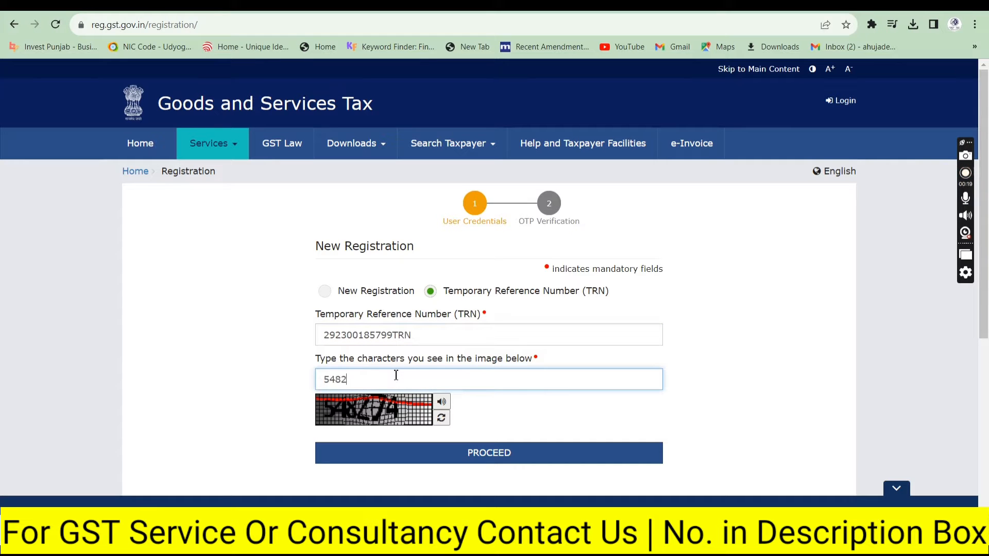
type("74")
key("Return")
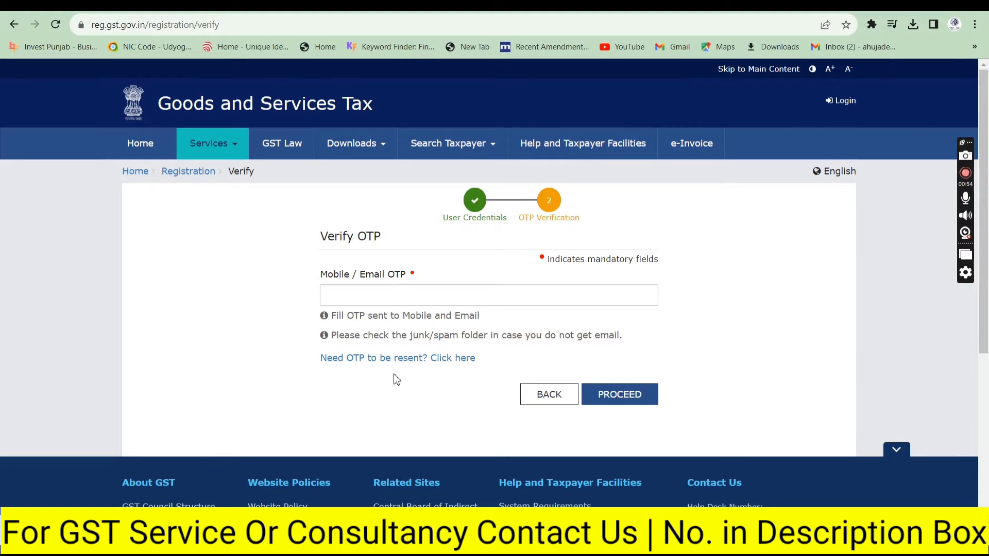
Step: Enter the mobile/email OTP to complete the login
left_click(352, 293)
type("••••••")
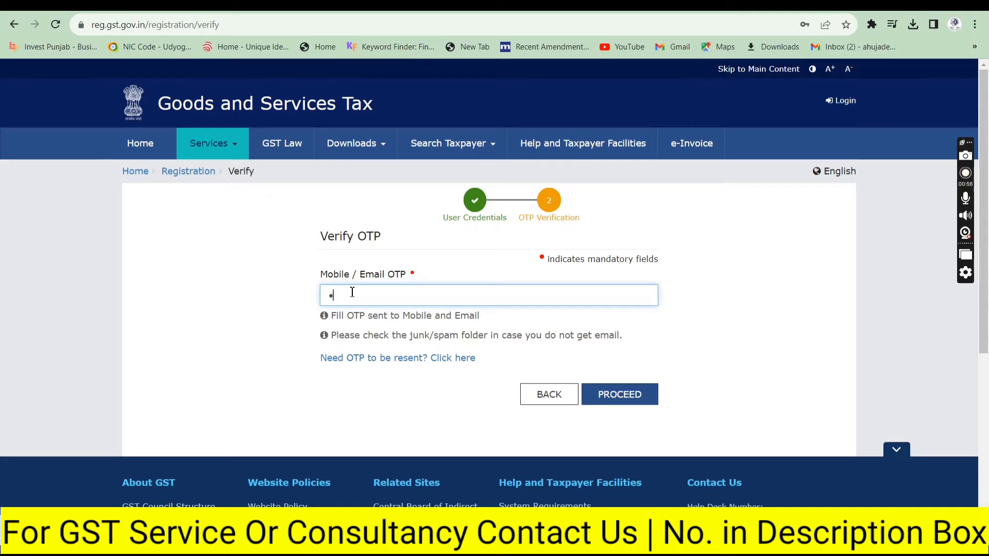
key("Return")
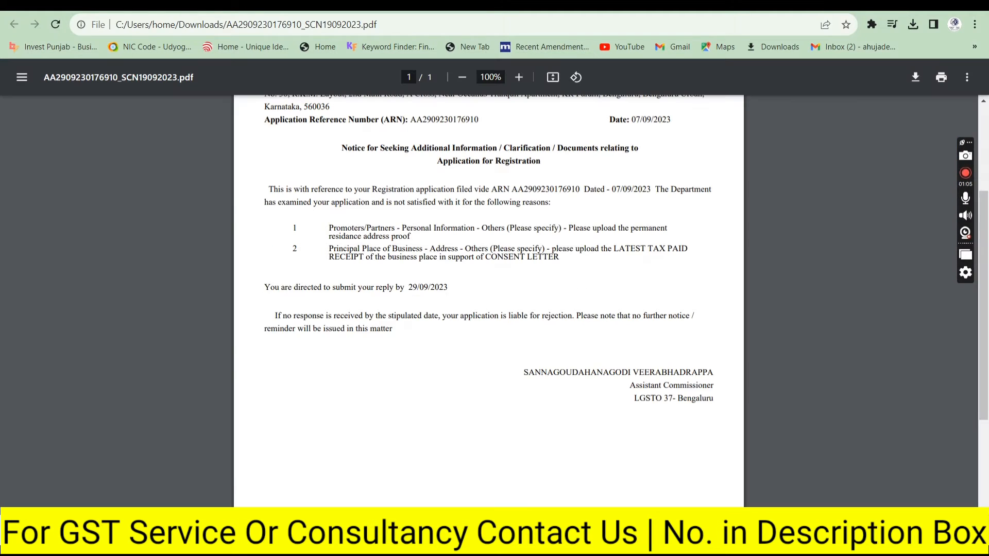
Step: Copy the ARN from the notice and search it on the Application for Filing Clarifications page
double_click(432, 120)
key("ctrl+c")
left_click(221, 5)
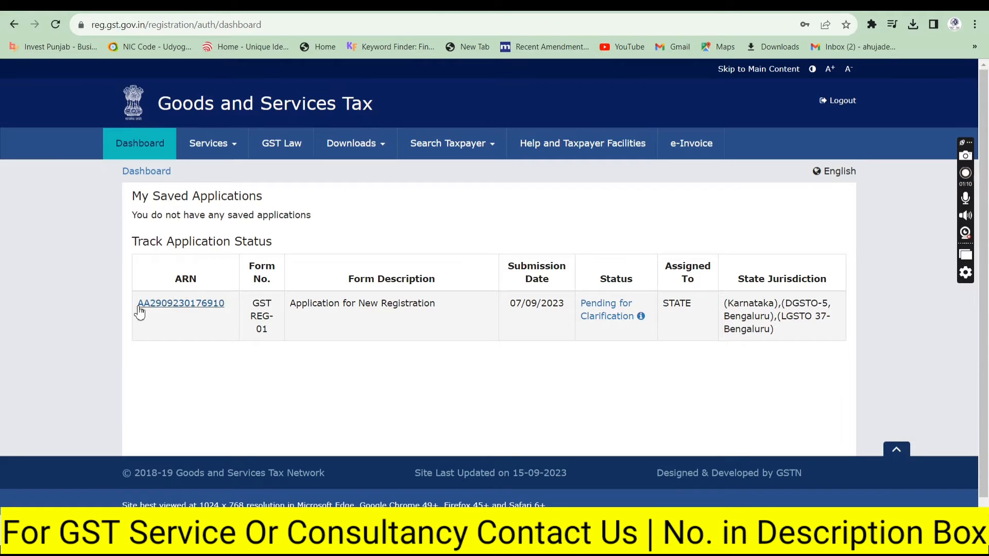
mouse_move(200, 155)
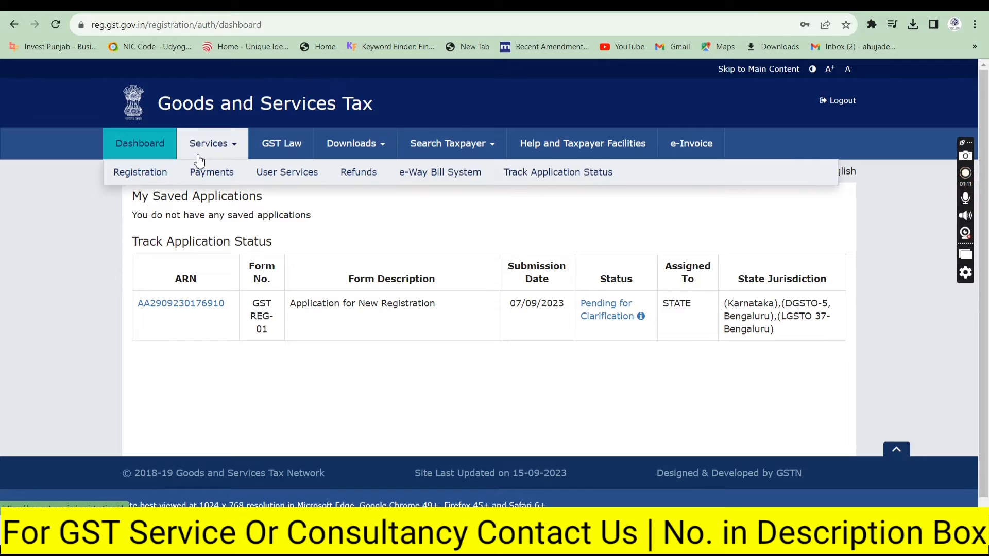
mouse_move(275, 175)
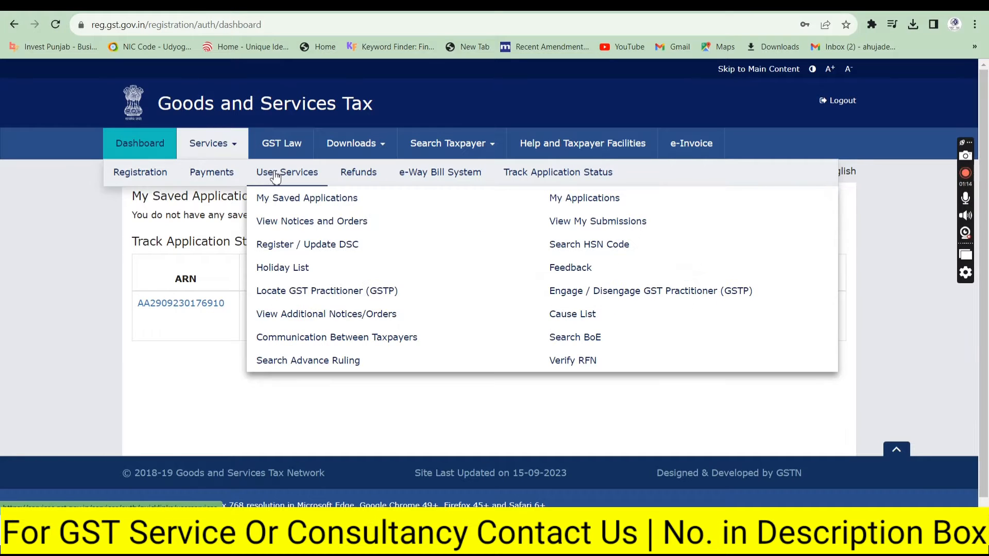
mouse_move(141, 173)
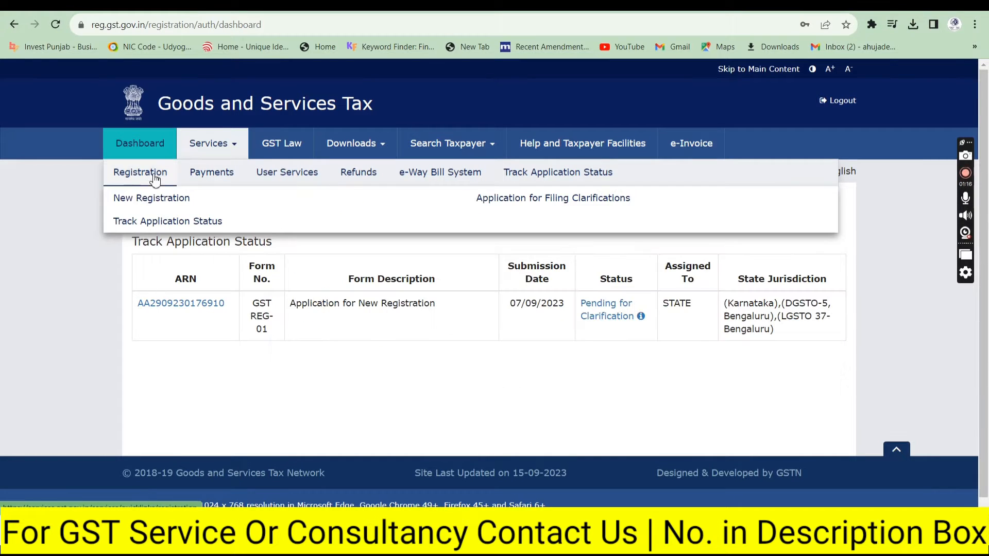
left_click(490, 202)
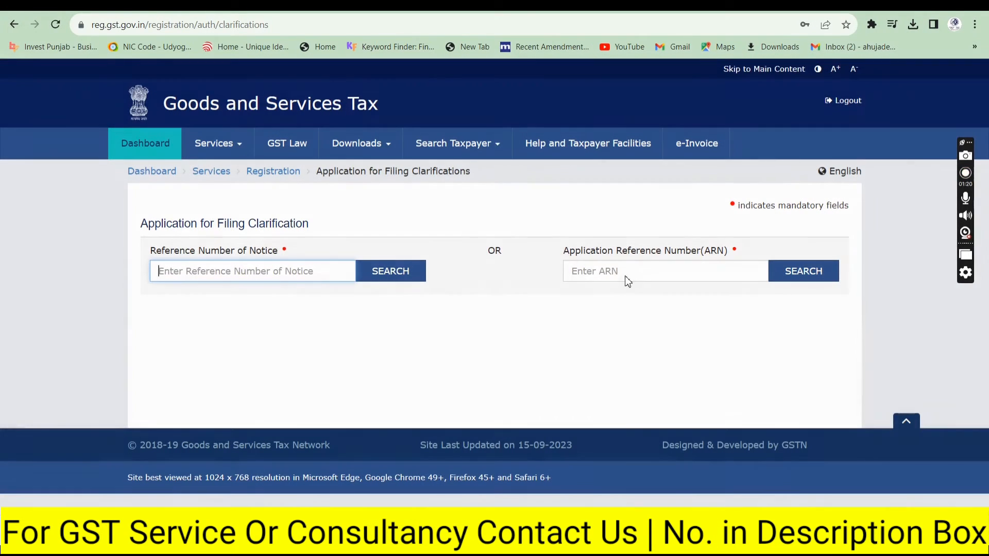
left_click(627, 277)
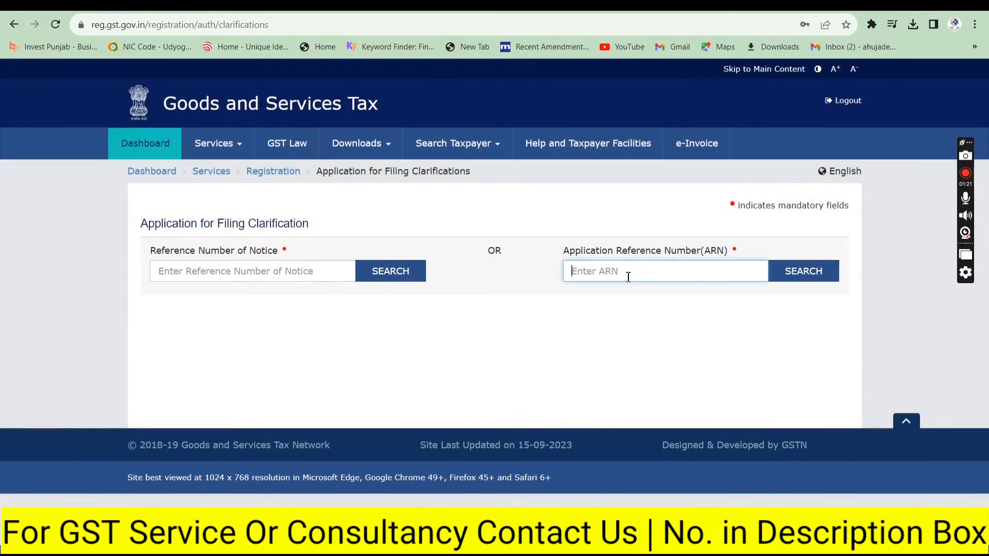
key("ctrl+v")
left_click(788, 273)
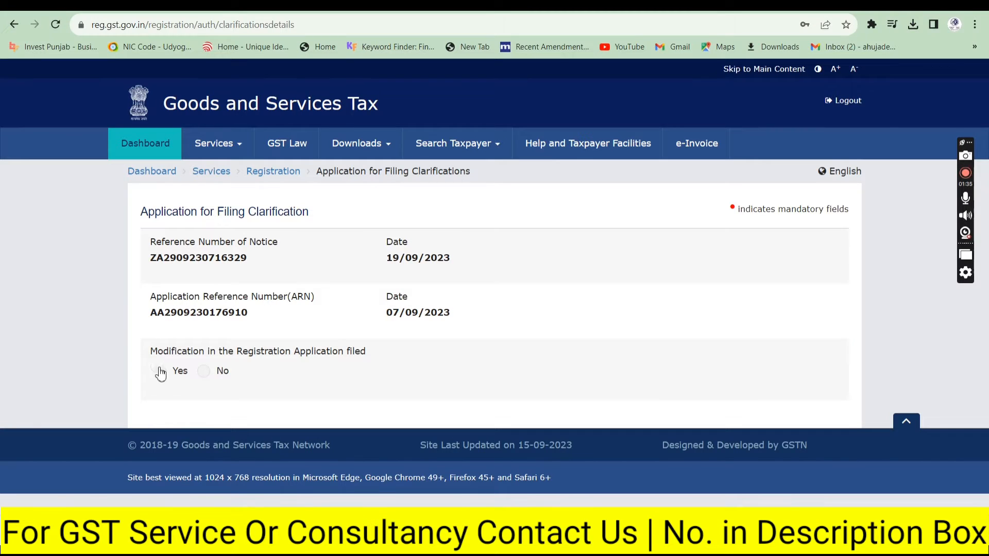
Step: Answer No to modification of the registration application filed
left_click(208, 380)
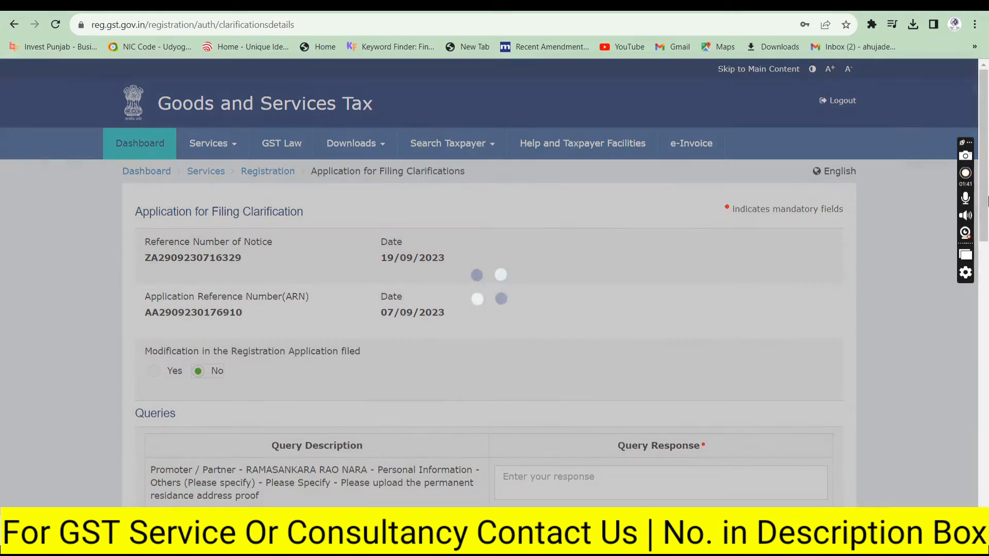
scroll(986, 220, "down", 4)
scroll(987, 221, "down", 2)
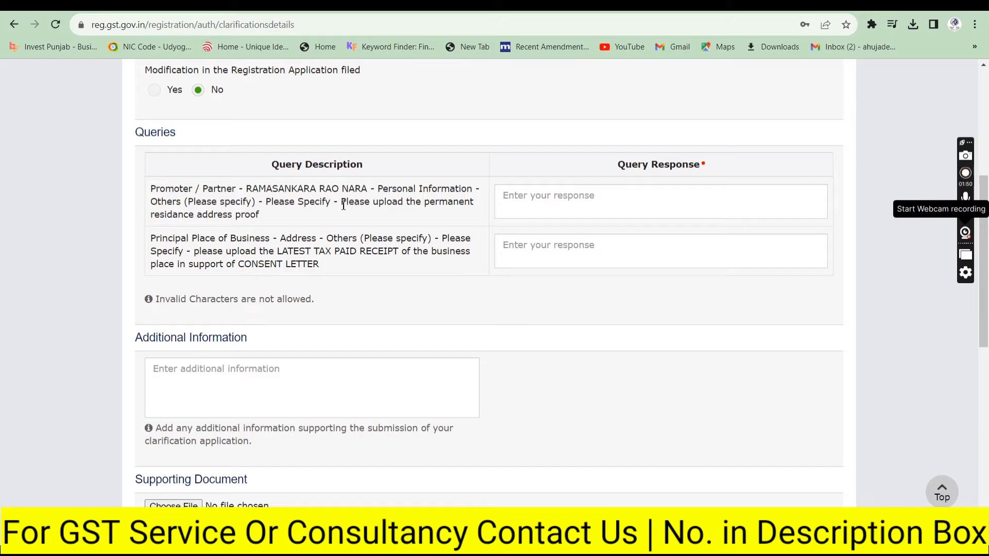
Step: Read through the two queries on residence proof and the tax paid receipt
mouse_move(341, 202)
left_mouse_down()
mouse_move(419, 204)
mouse_move(391, 225)
mouse_move(346, 204)
left_mouse_up()
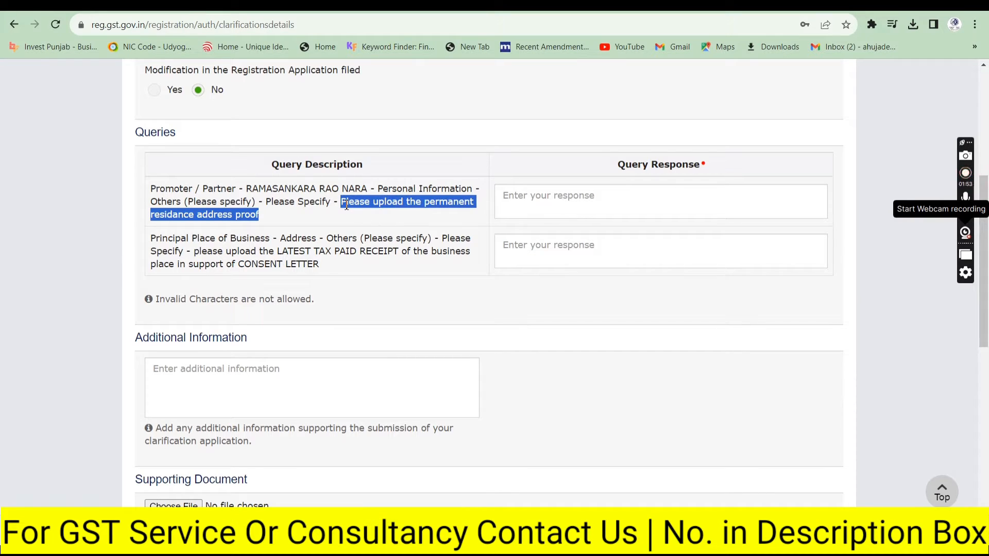
left_click(296, 219)
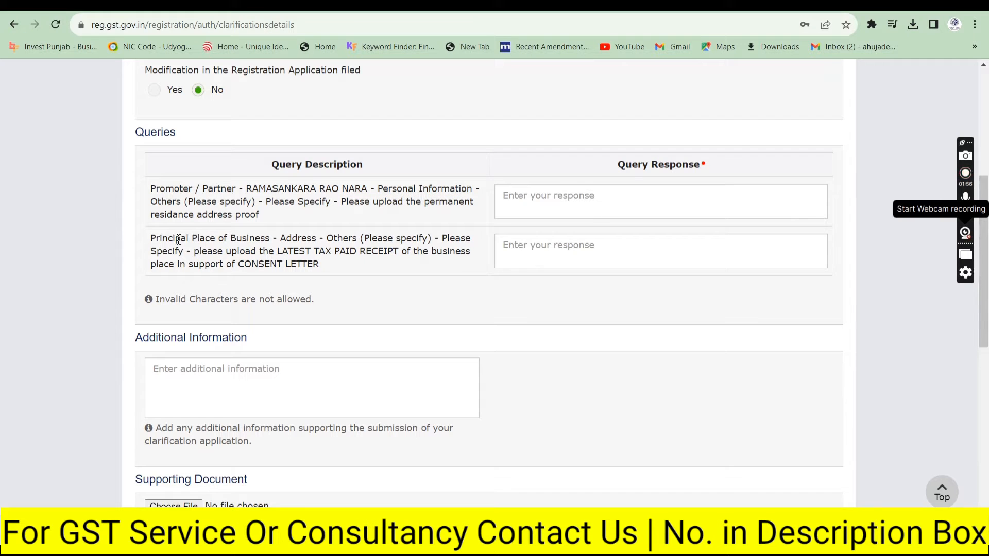
left_click_drag(177, 240, 272, 236)
left_click(272, 235)
left_click_drag(442, 239, 312, 239)
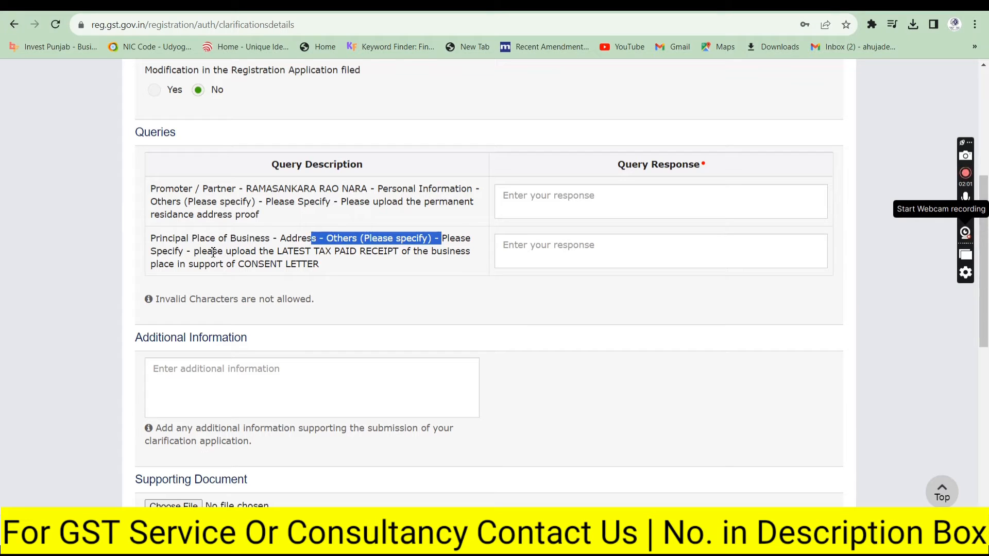
left_click_drag(212, 251, 424, 256)
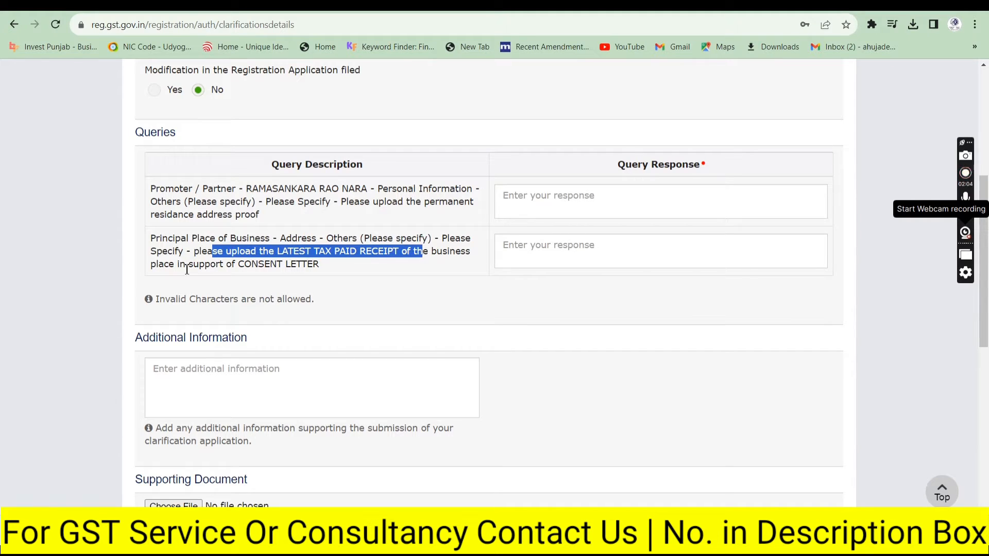
left_click_drag(180, 264, 326, 272)
left_click(327, 272)
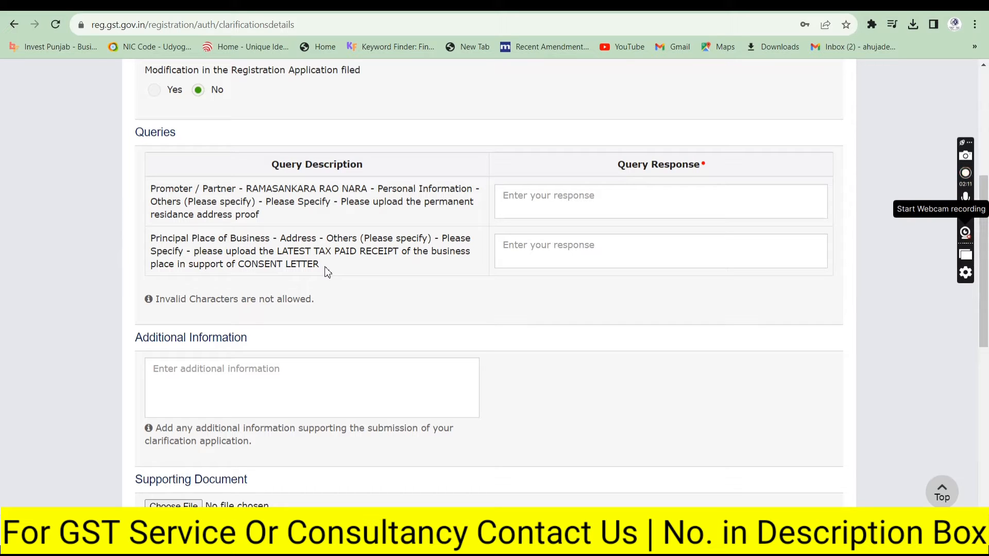
Step: Answer the first query saying the promoter's Aadhaar card is attached for reference
left_click(539, 192)
type("I have")
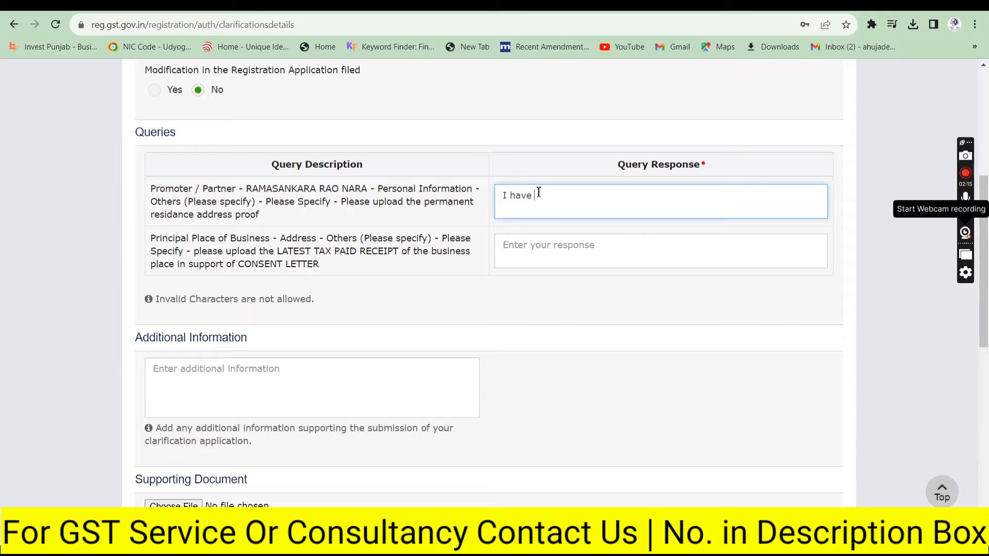
key("BackSpace")
key("BackSpace")
key("BackSpace")
key("BackSpace")
key("BackSpace")
key("BackSpace")
key("BackSpace")
type("Dear Sir/ Madam, I have attached the ")
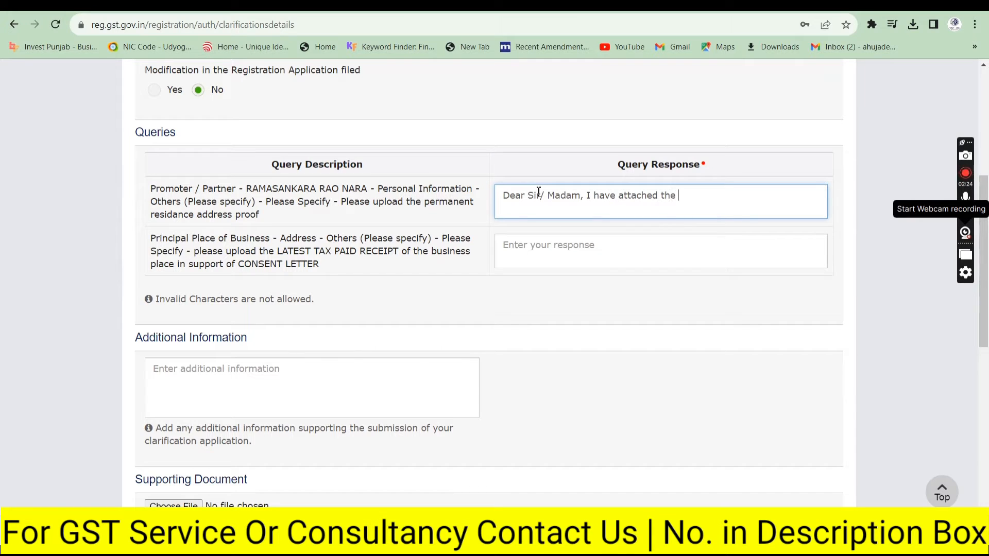
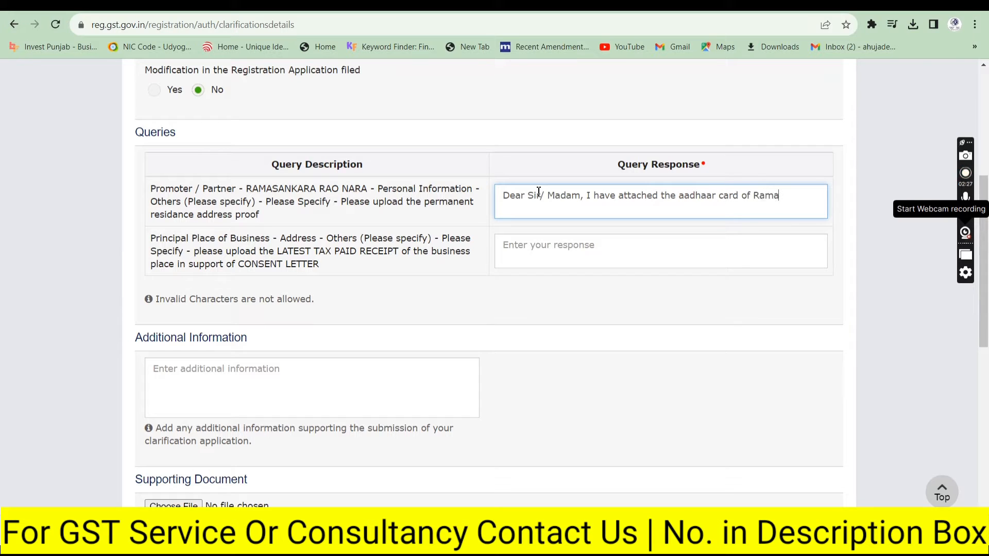
type(" re")
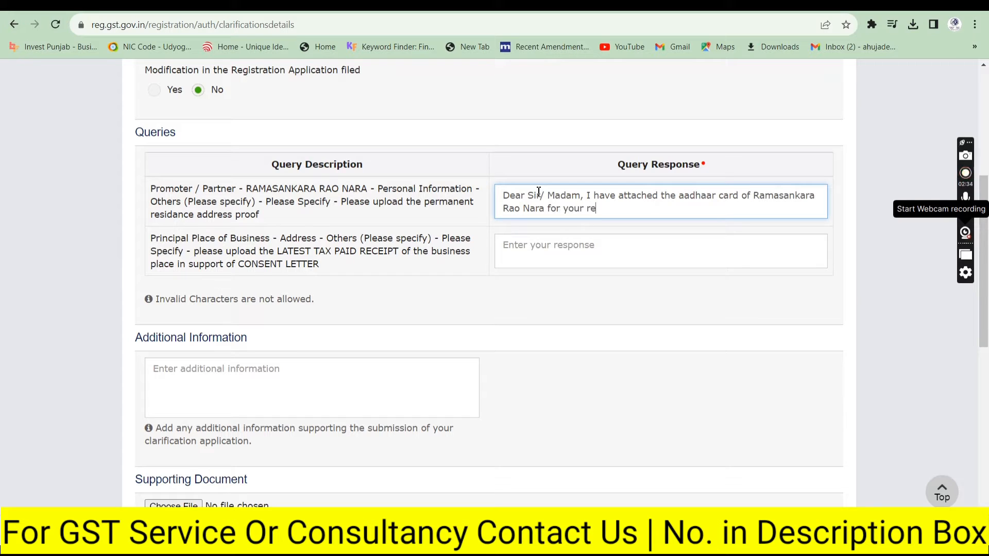
type("ference. Thank You...")
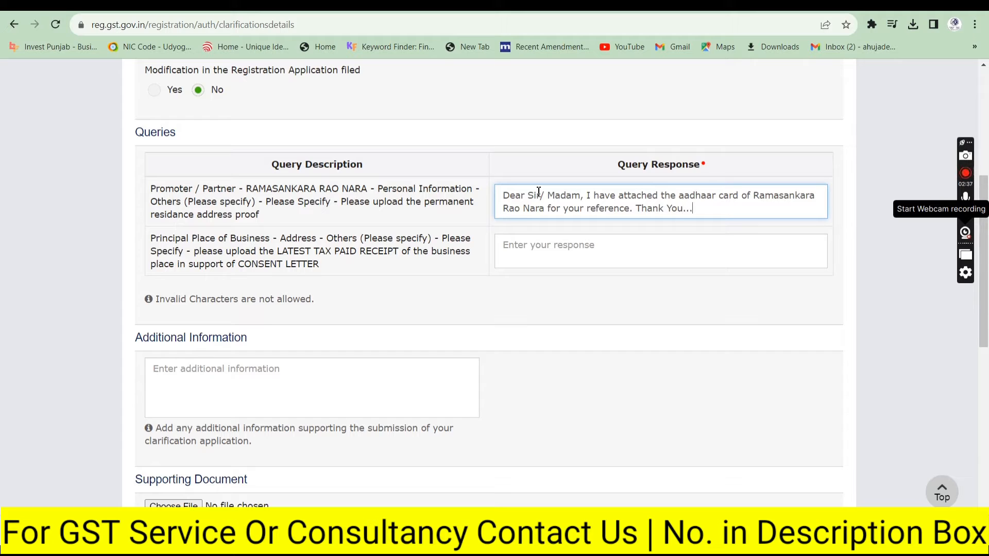
Step: Answer the second query with 'Attached...'
left_click(518, 246)
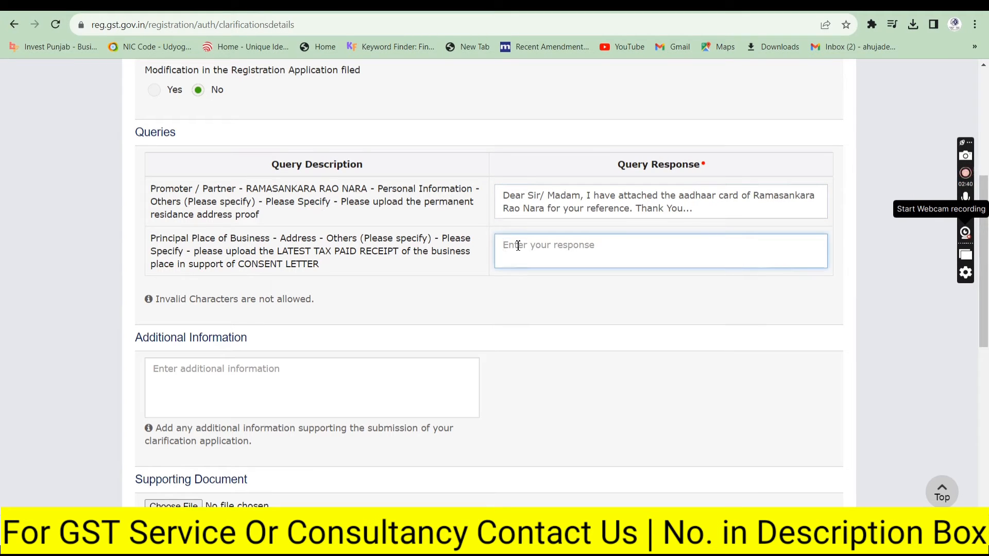
type("Attached...")
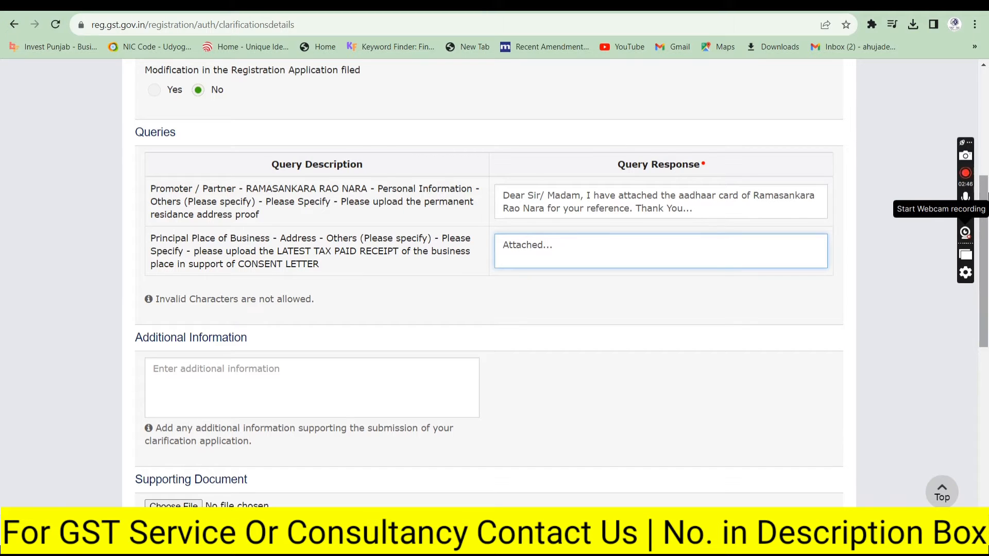
scroll(984, 221, "down", 2)
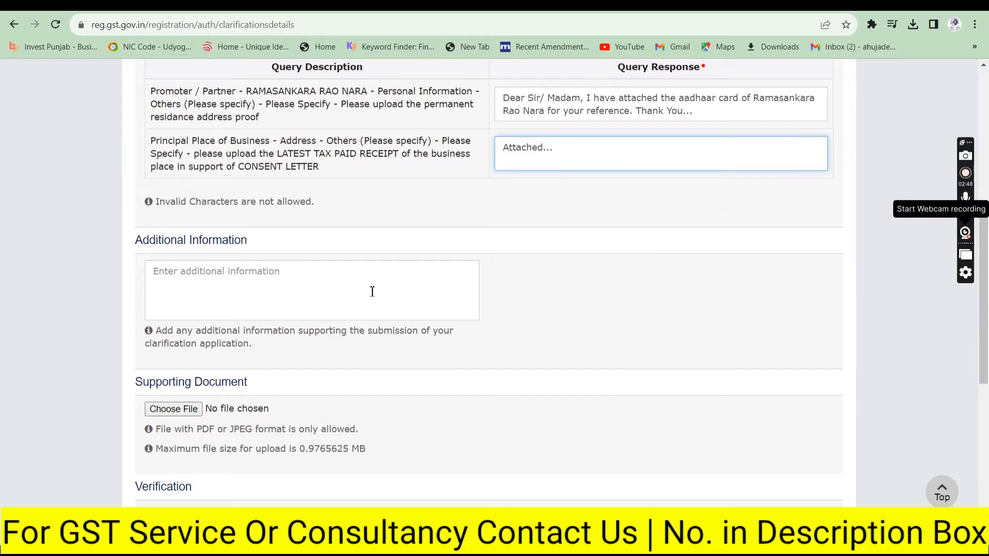
Step: Write the Additional Information note: all requested documents attached, kindly act soon, signed by the promoter
left_click(372, 292)
type("Dear ")
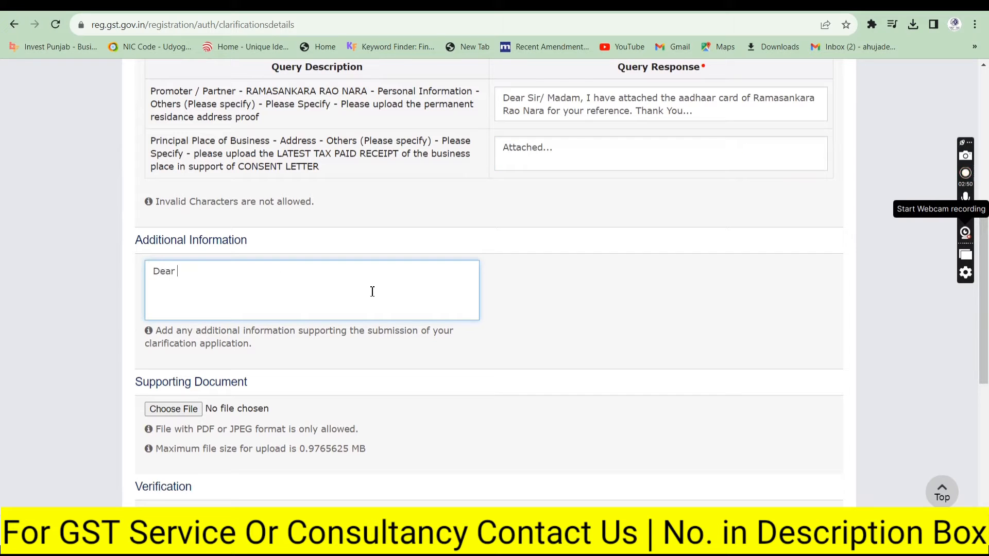
type("Sir/ Madam")
key("BackSpace")
type("m, I have att")
type("ached")
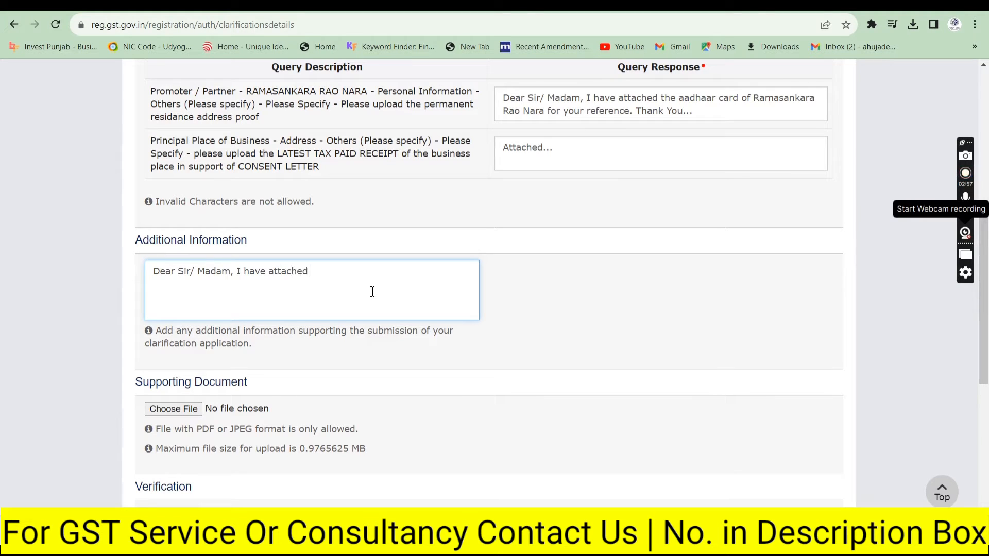
type(" all the documents")
type("you")
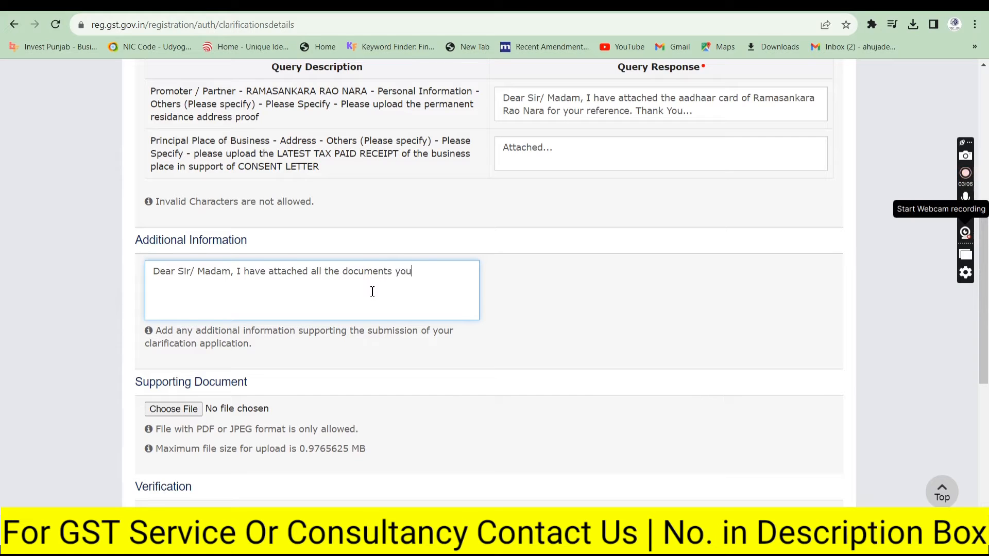
type(" have asked. Kindly do the ")
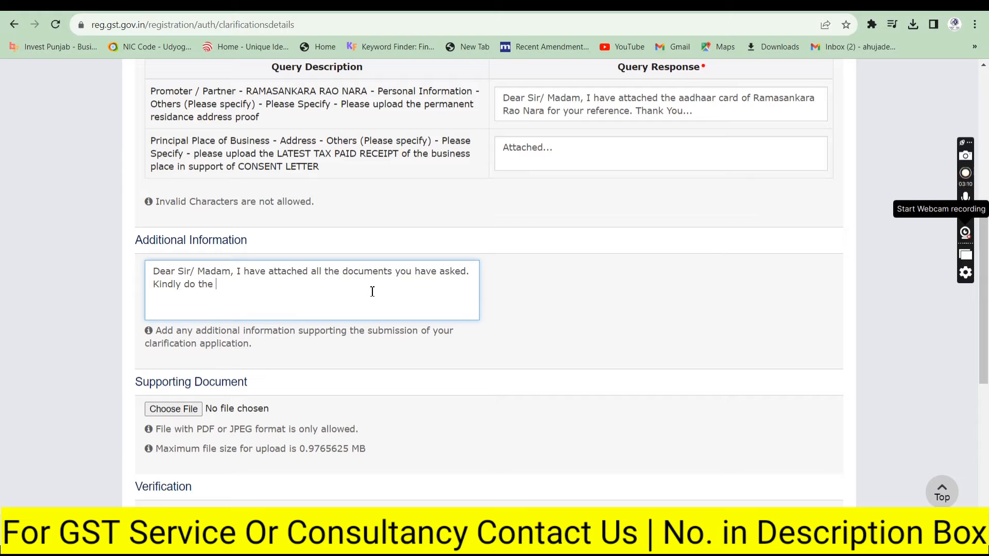
type("needful as soon as possible. ")
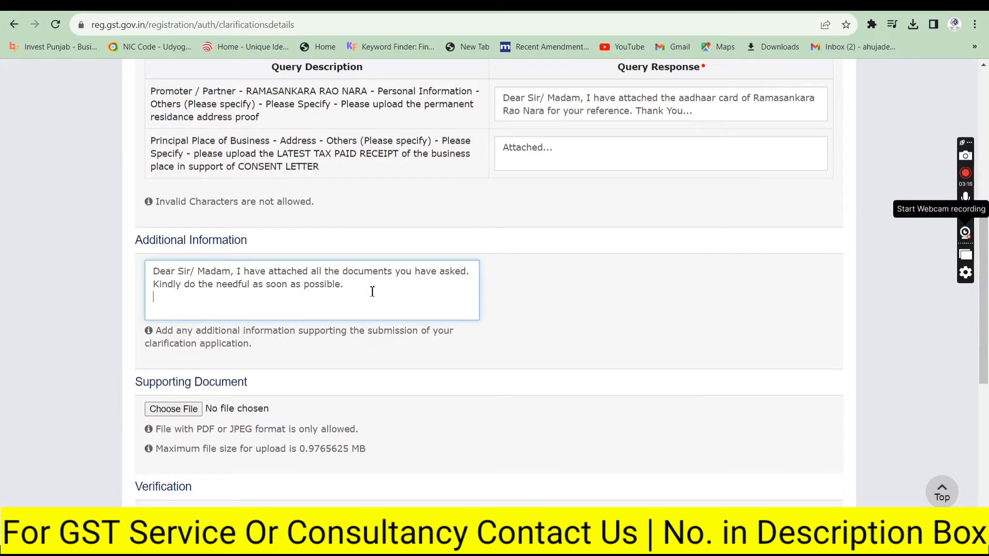
type("Th")
type("anking You ")
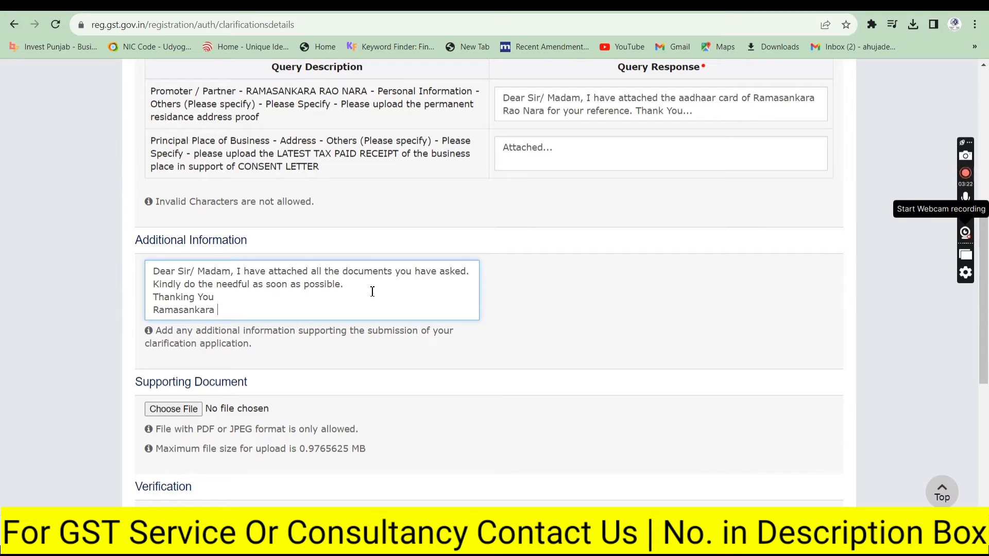
Step: Recheck the residence proof and tax receipt requirements, then open the Supporting Document file picker
left_click(349, 154)
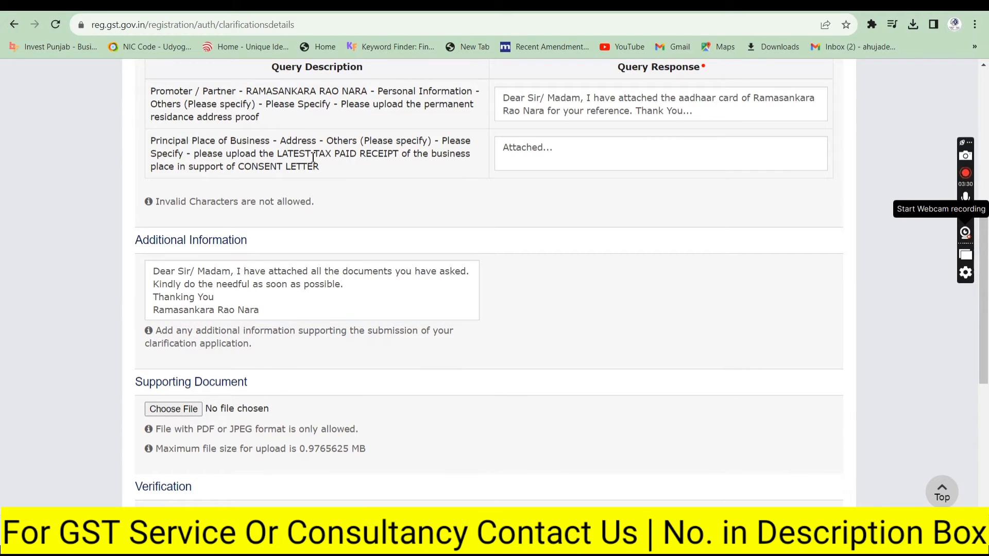
left_click_drag(306, 154, 398, 154)
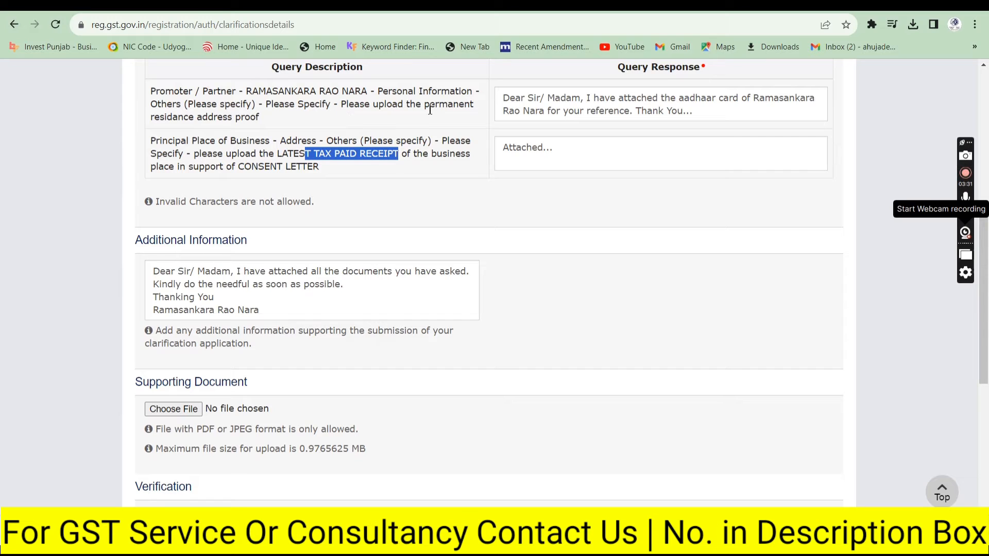
left_click_drag(427, 109, 388, 128)
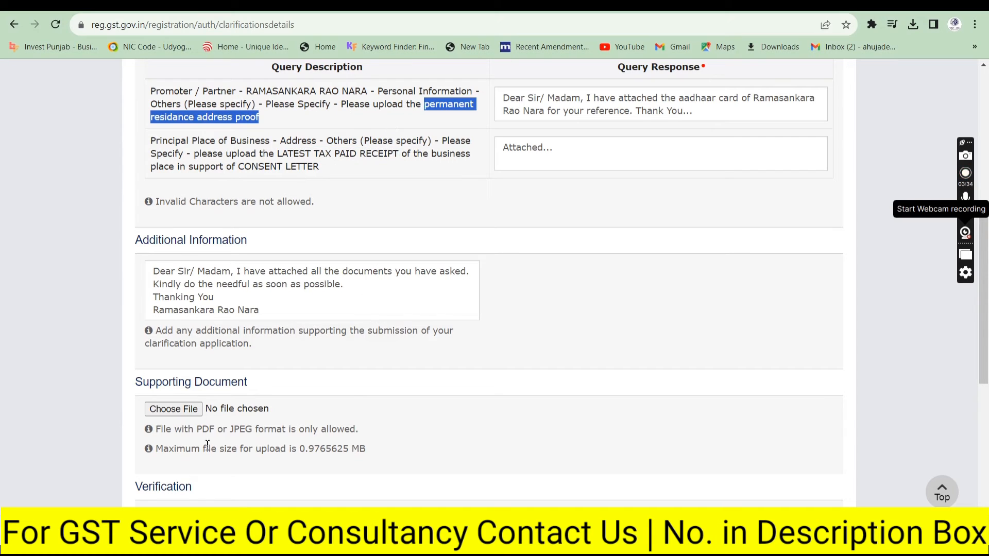
left_click(194, 408)
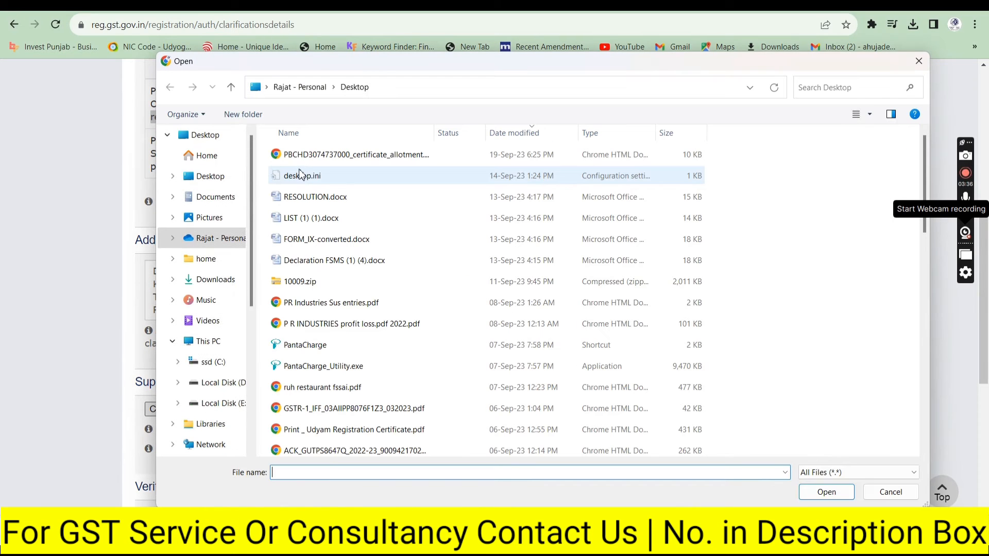
Step: Upload ram_aadhar.pdf from Downloads as the first supporting document
scroll(191, 330, "up", 3)
left_click(204, 382)
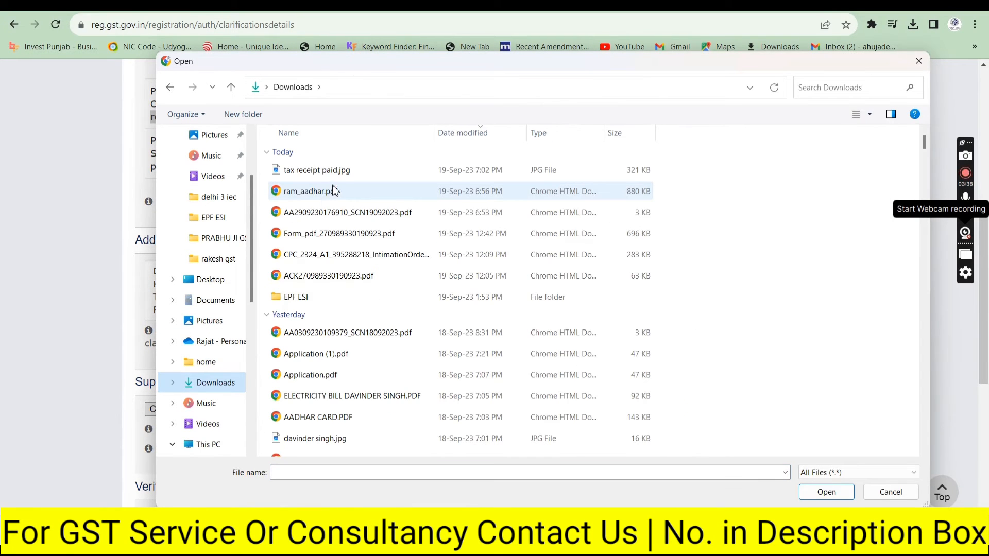
left_click(329, 193)
left_click(827, 499)
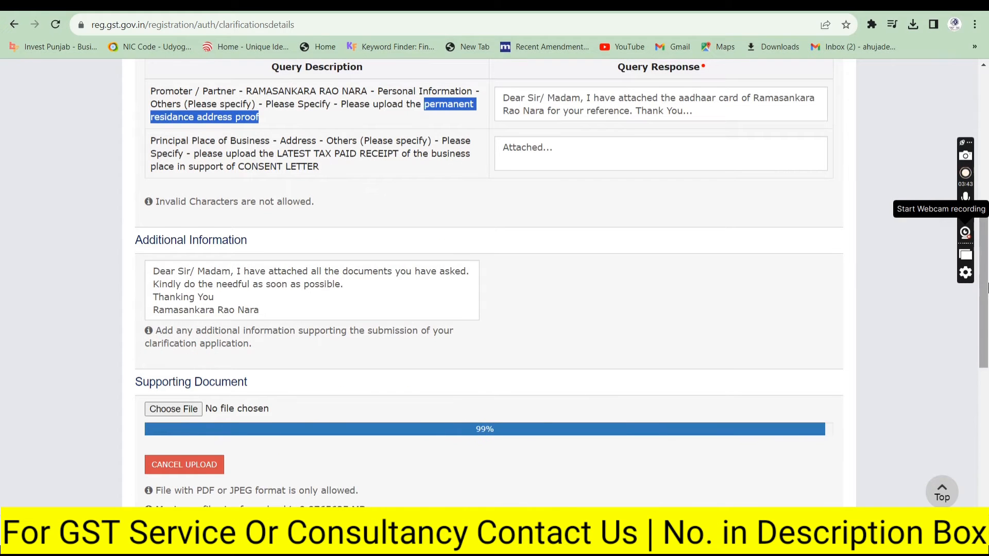
Step: Upload 'tax receipt paid.jpg' as the second supporting document
scroll(987, 288, "down", 2)
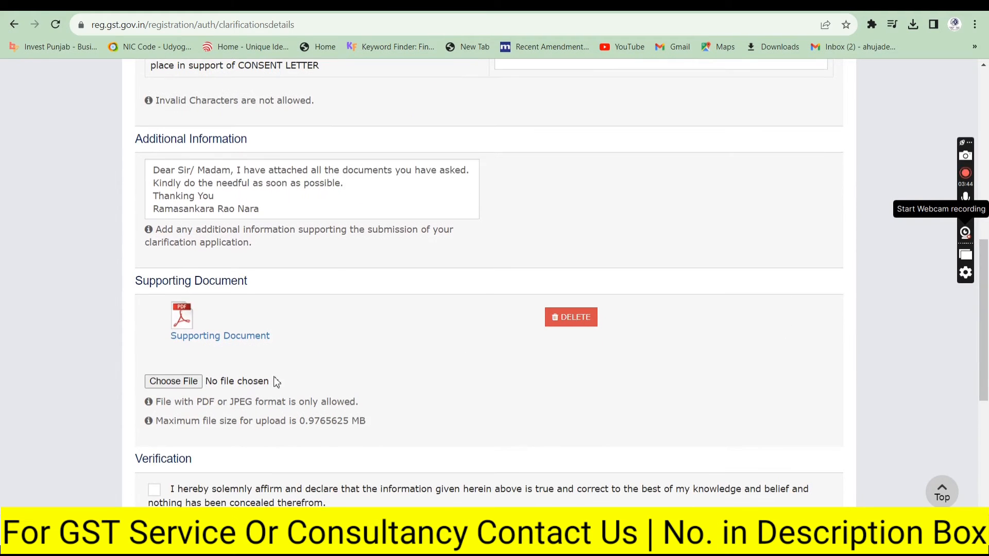
left_click(174, 382)
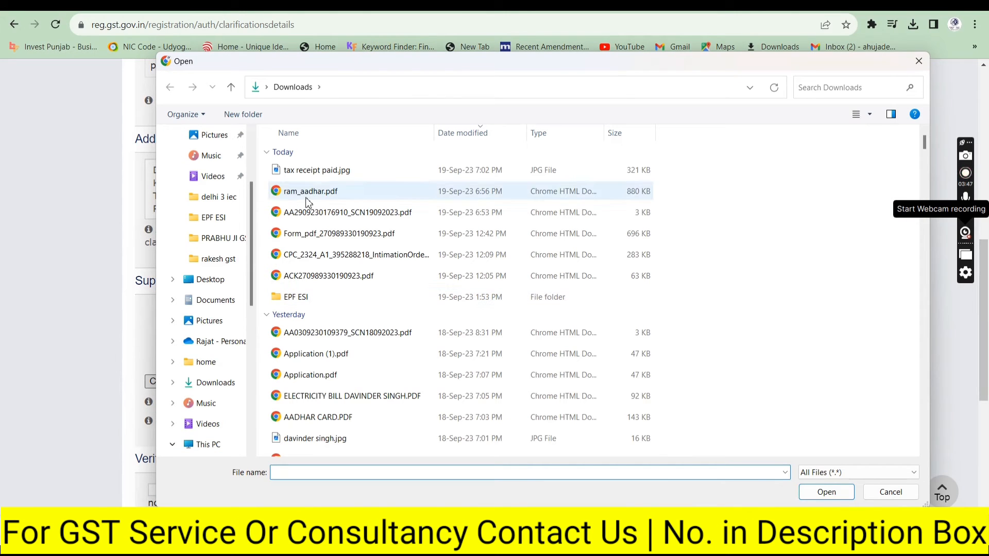
left_click(315, 173)
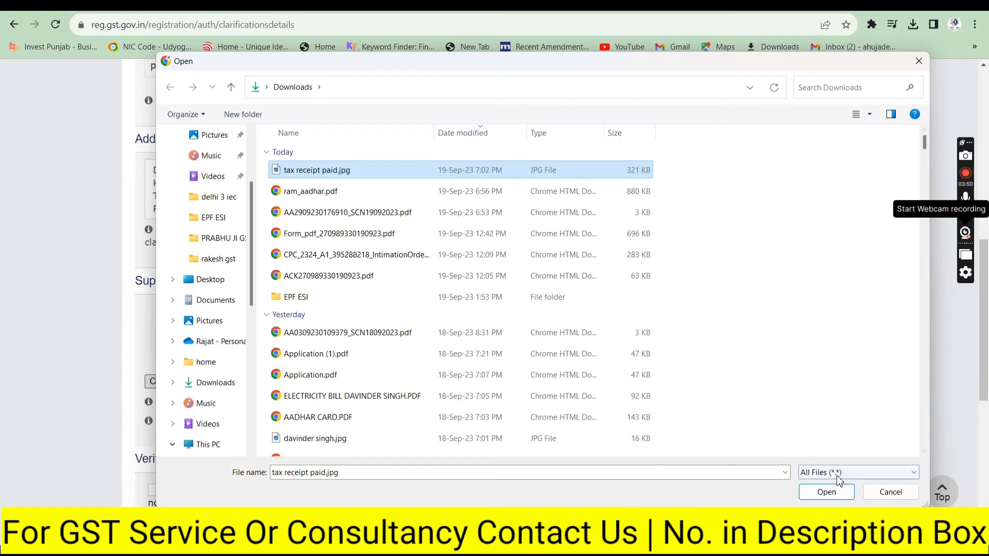
left_click(824, 493)
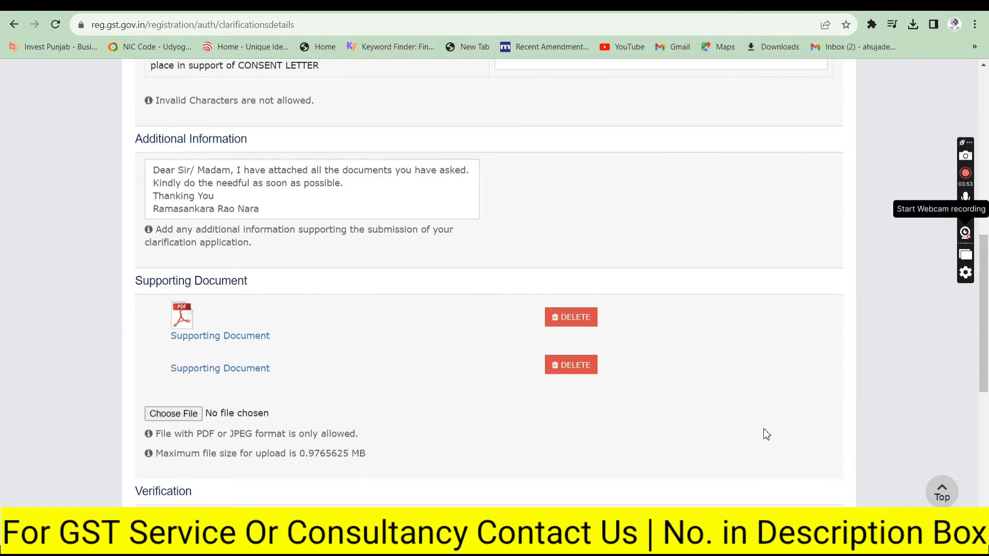
scroll(986, 350, "down", 2)
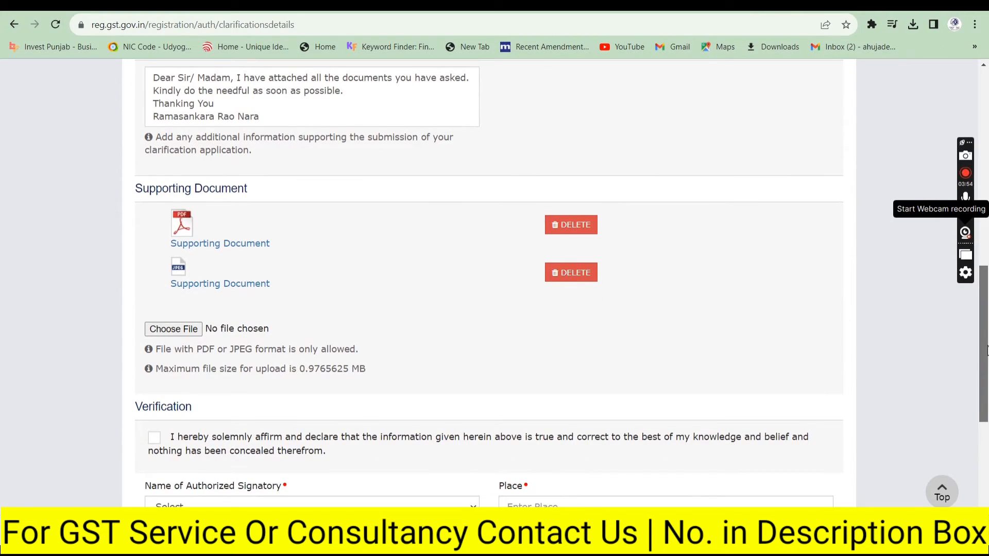
left_click_drag(986, 350, 987, 399)
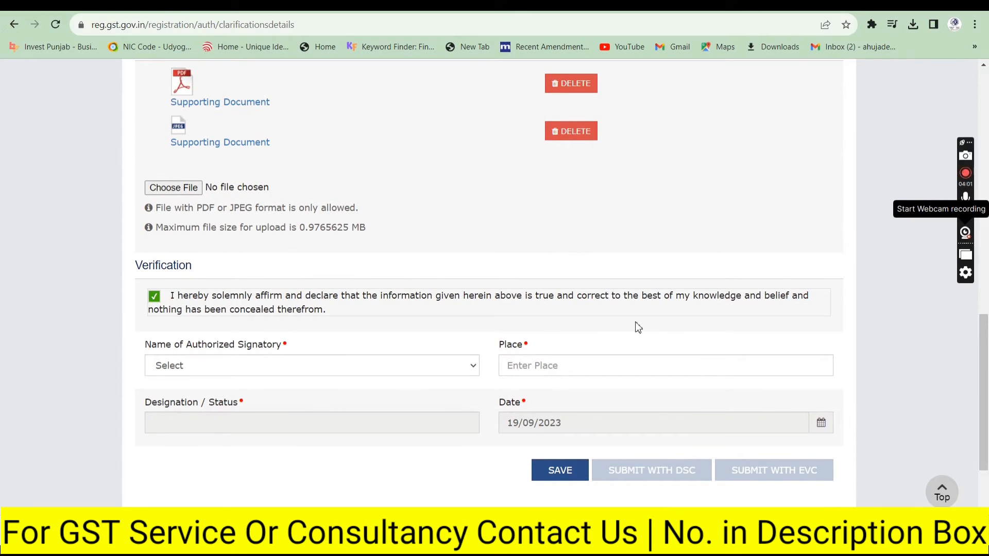
Step: Note the PDF/JPEG format and 0.9765625 MB size limits for supporting documents
scroll(986, 332, "up", 2)
left_click_drag(988, 332, 988, 334)
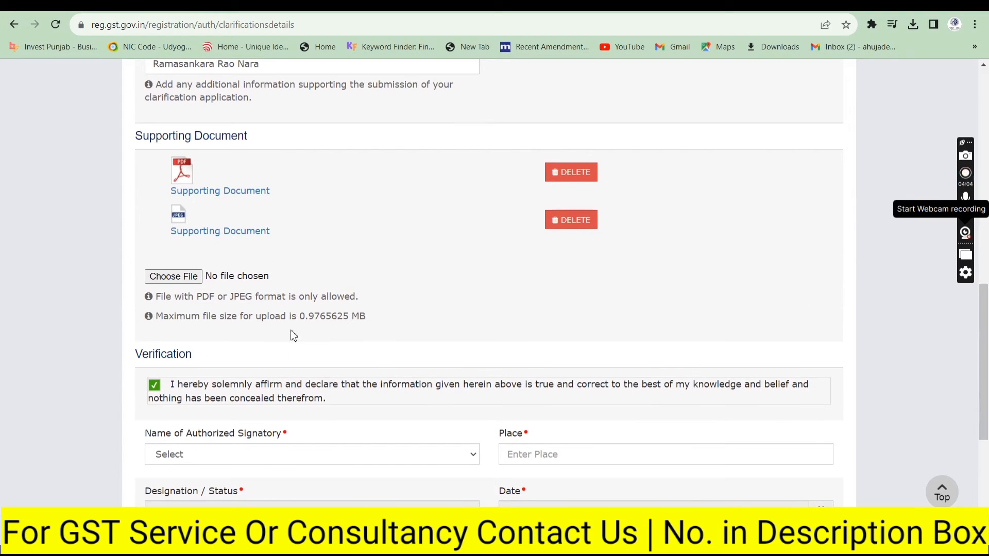
left_click_drag(196, 297, 254, 301)
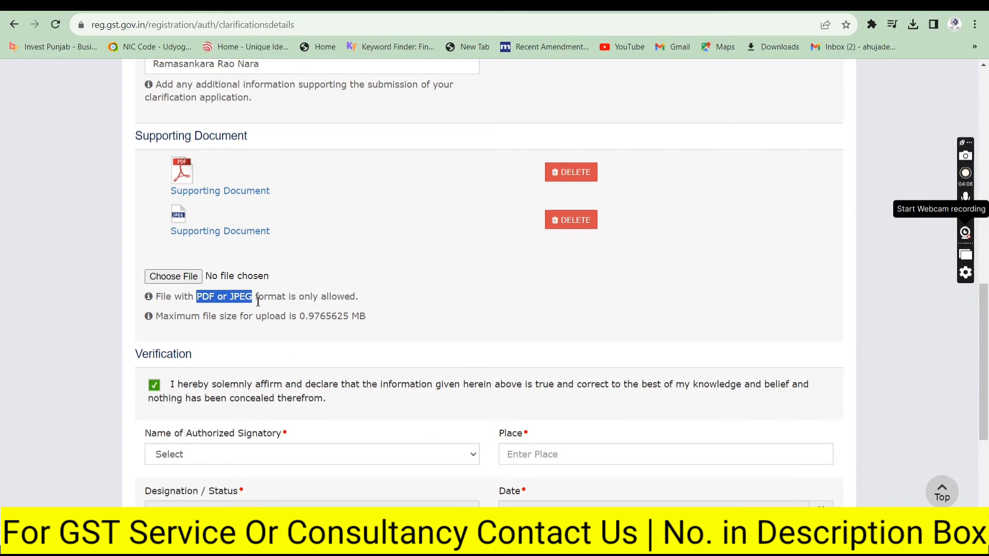
left_click_drag(366, 316, 303, 316)
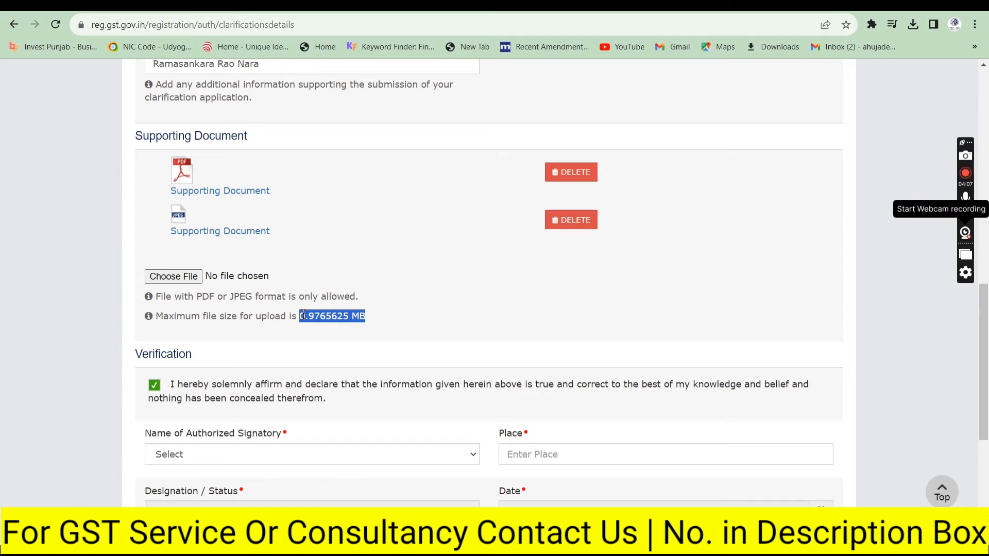
scroll(864, 364, "down", 3)
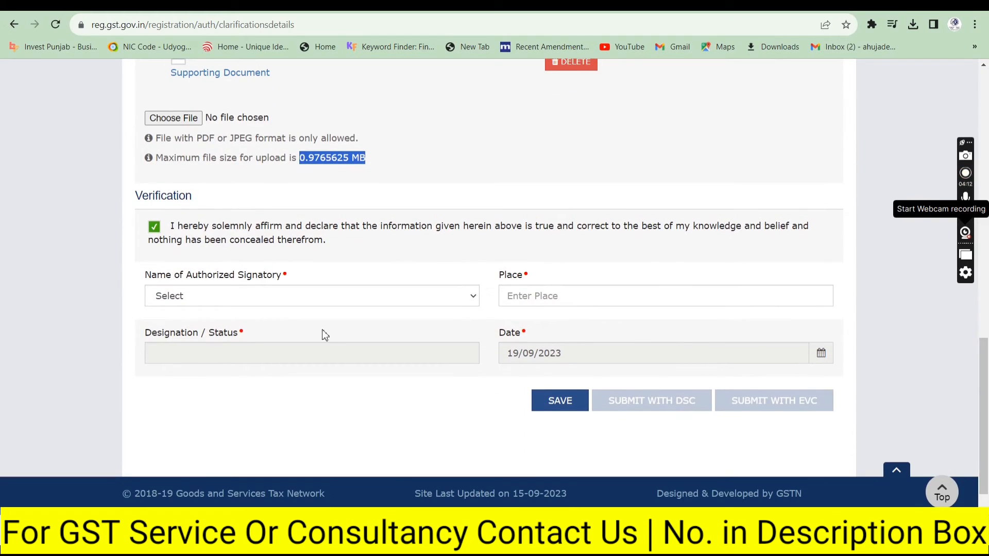
Step: Choose the authorized signatory (DIRECTOR) and cross-check the notice PDF
left_click(243, 302)
left_click(237, 325)
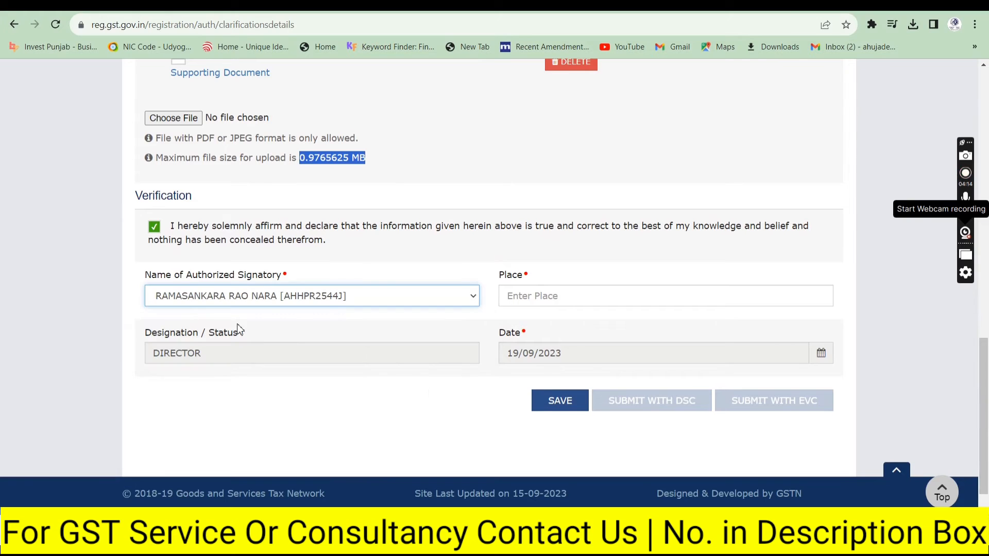
left_click(532, 302)
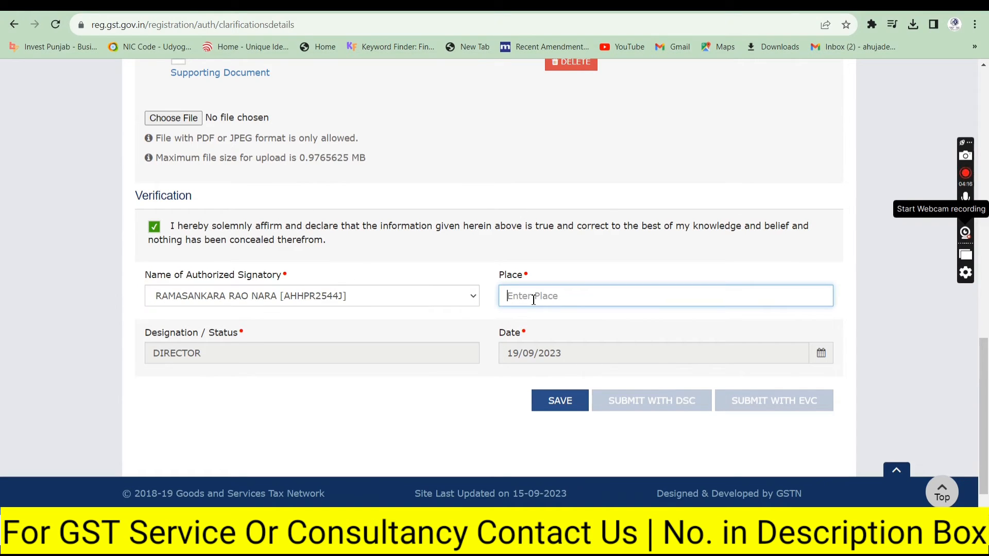
left_click(289, 5)
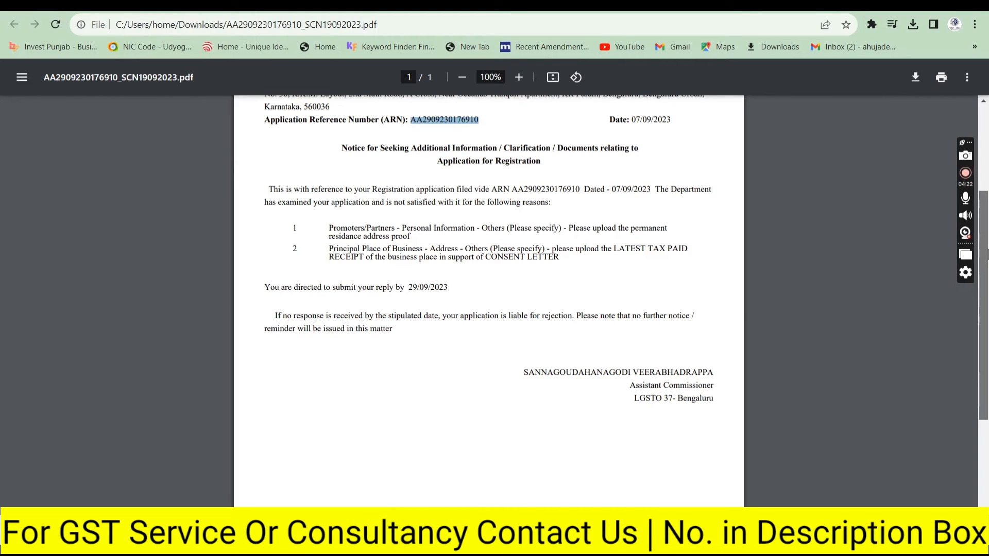
scroll(987, 251, "up", 1)
scroll(987, 250, "down", 1)
key("ctrl+Tab")
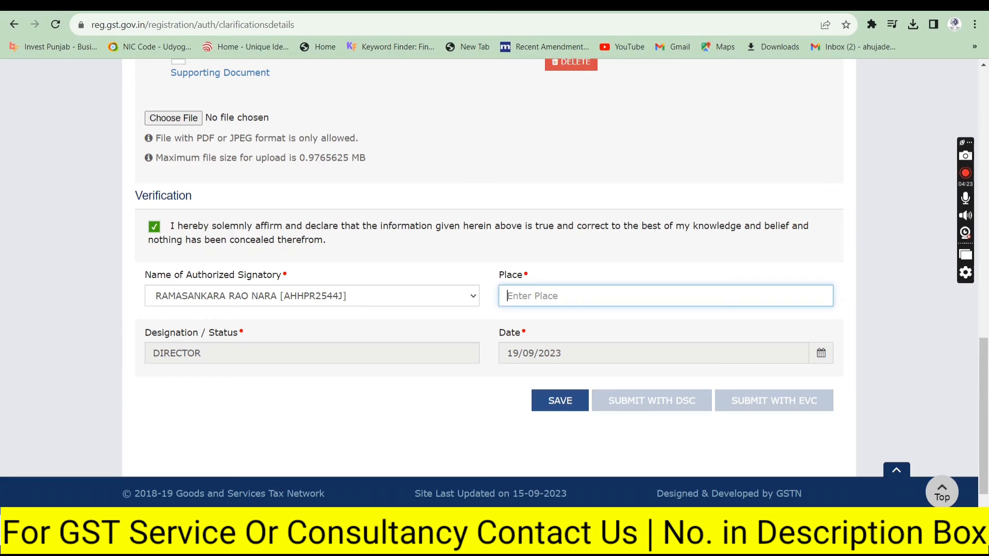
Step: Enter Bengaluru as the place of verification
left_click(596, 298)
type("Bengaluru")
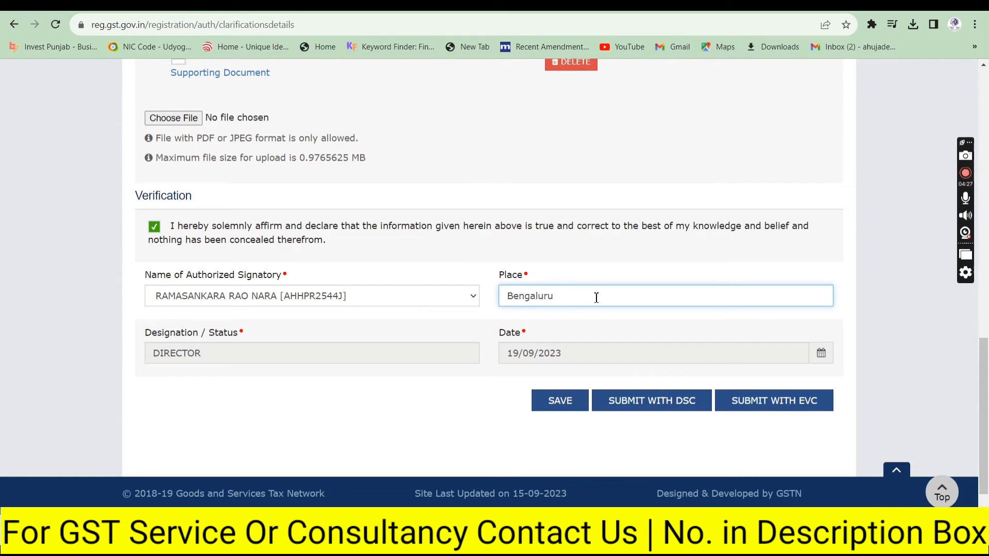
left_click(400, 426)
scroll(802, 408, "down", 1)
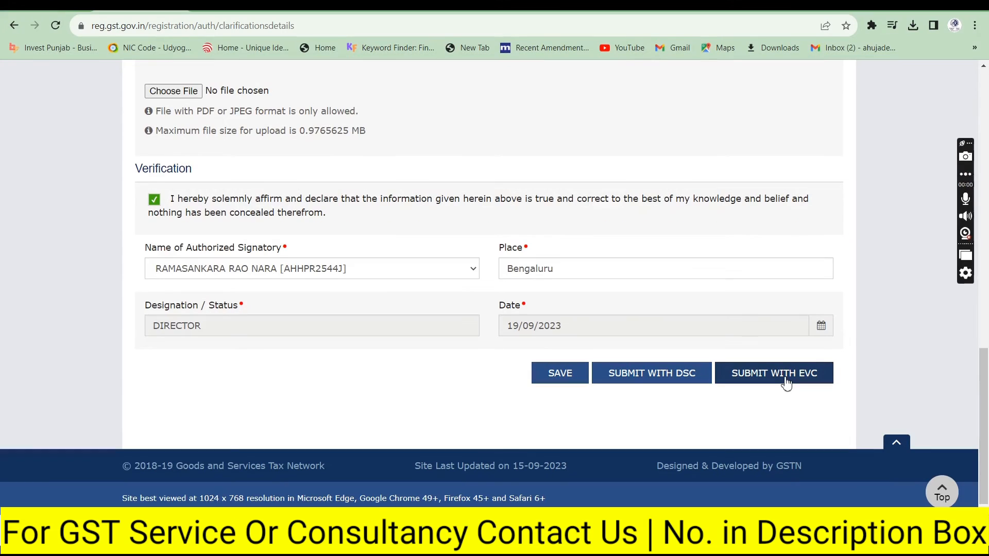
Step: Submit the registration clarification with EVC, entering the received OTP and validating it
left_click(786, 378)
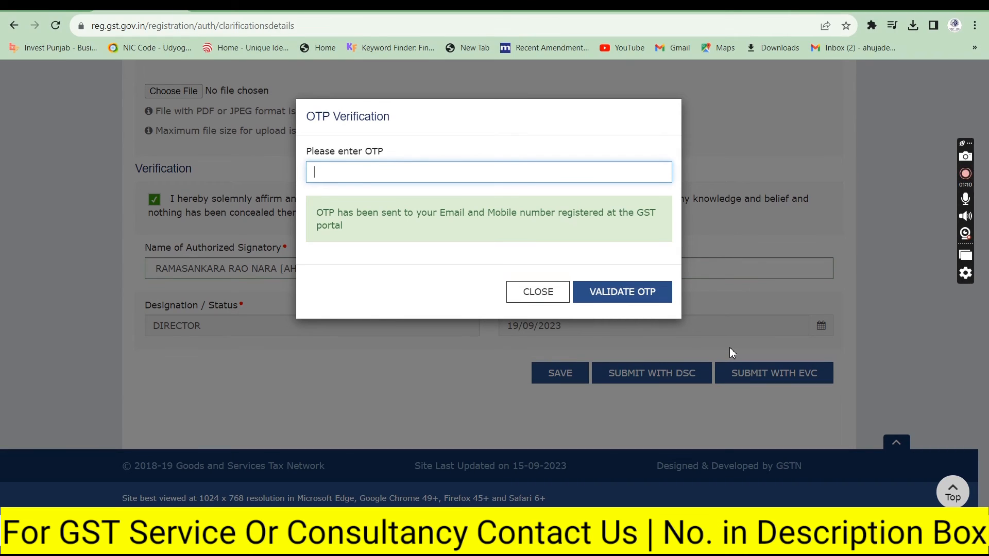
type("••")
left_click(640, 292)
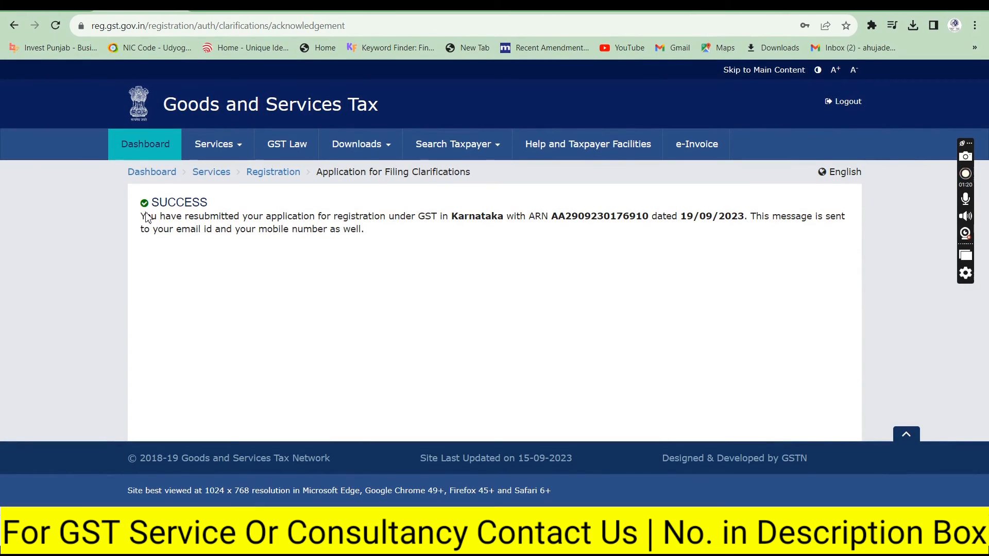
Step: Review the SUCCESS acknowledgement by highlighting the resubmission message, the ARN and the notification note
left_click_drag(141, 217, 503, 228)
left_click(570, 226)
double_click(571, 223)
left_click(716, 221)
left_click_drag(751, 219, 760, 233)
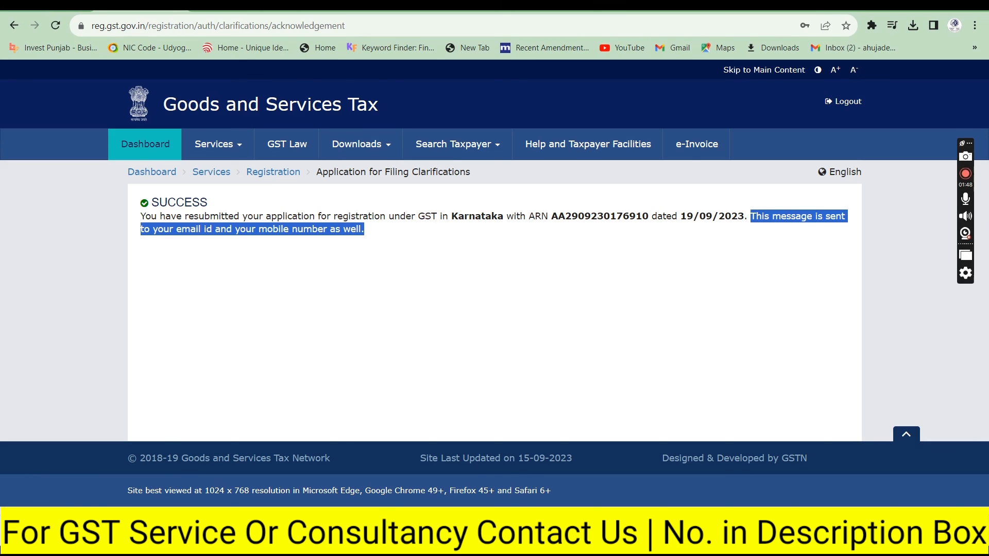
Step: Load legalhubindia.com in a new browser tab
key("ctrl+t")
type("leg")
key("Return")
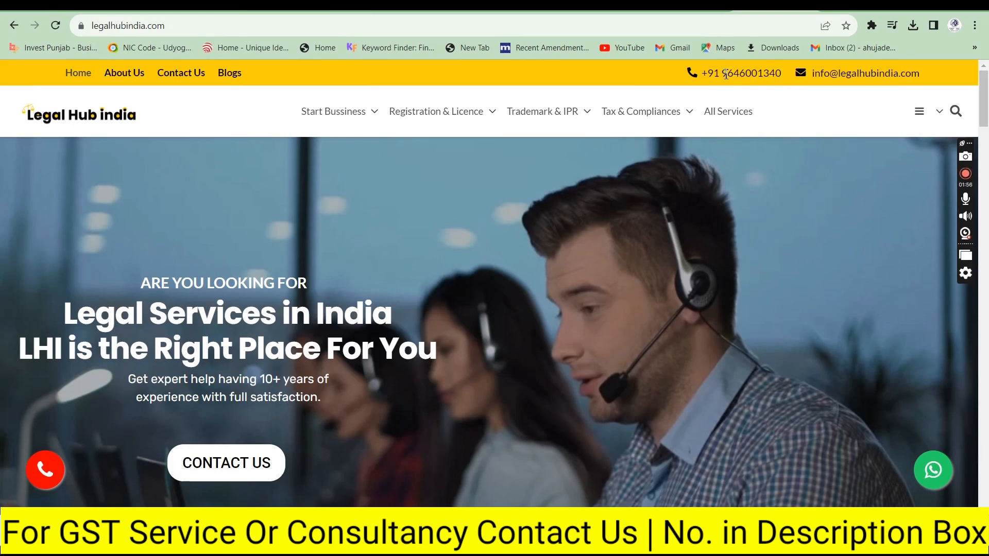
Step: Open Legal Hub India's Contact Us page and scroll down to the Get In Touch form and back
left_click_drag(724, 74, 789, 77)
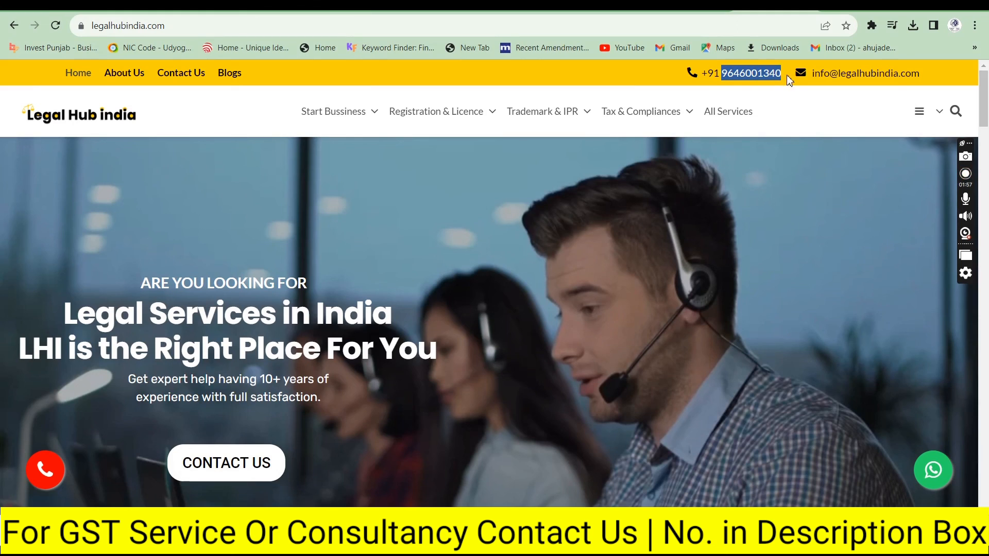
left_click(179, 79)
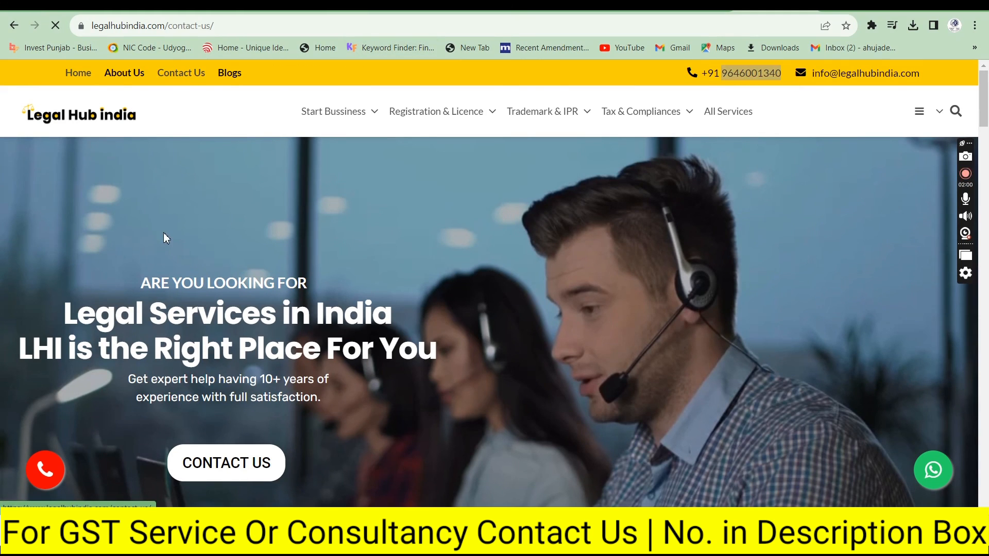
scroll(189, 178, "down", 3)
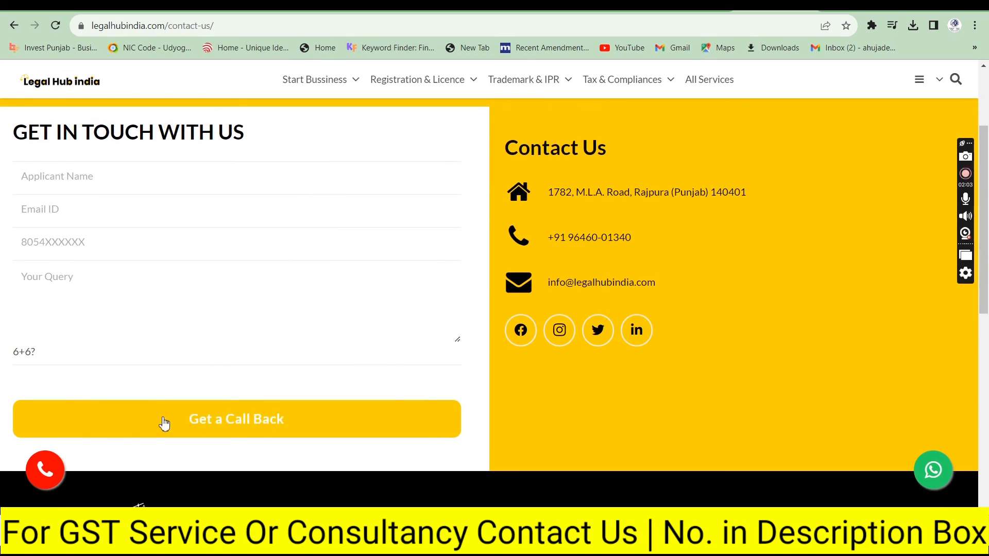
scroll(825, 136, "up", 3)
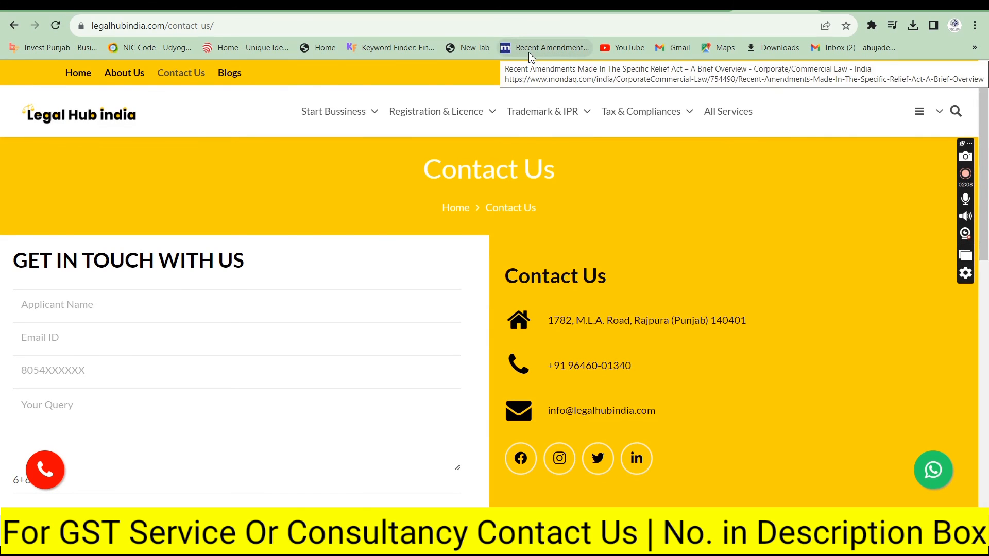
mouse_move(411, 94)
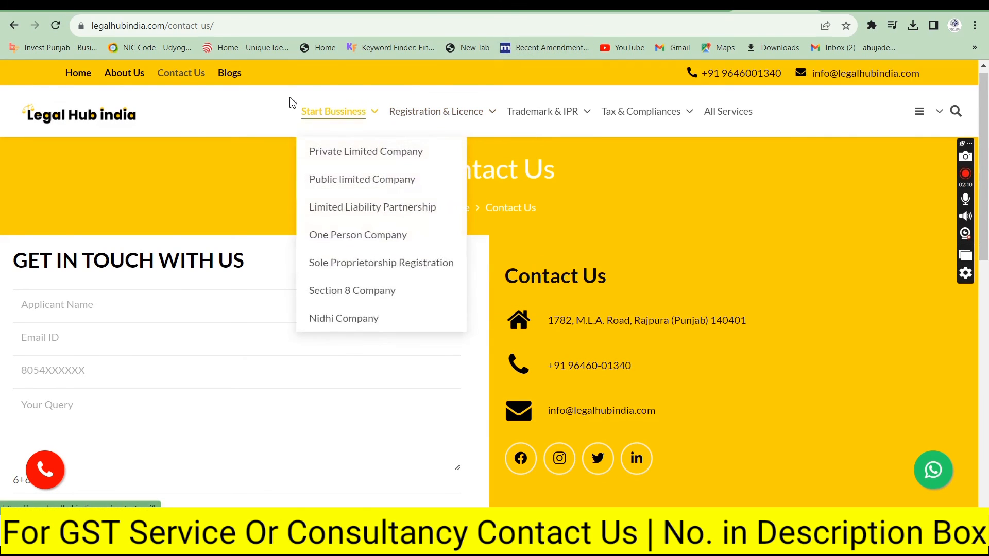